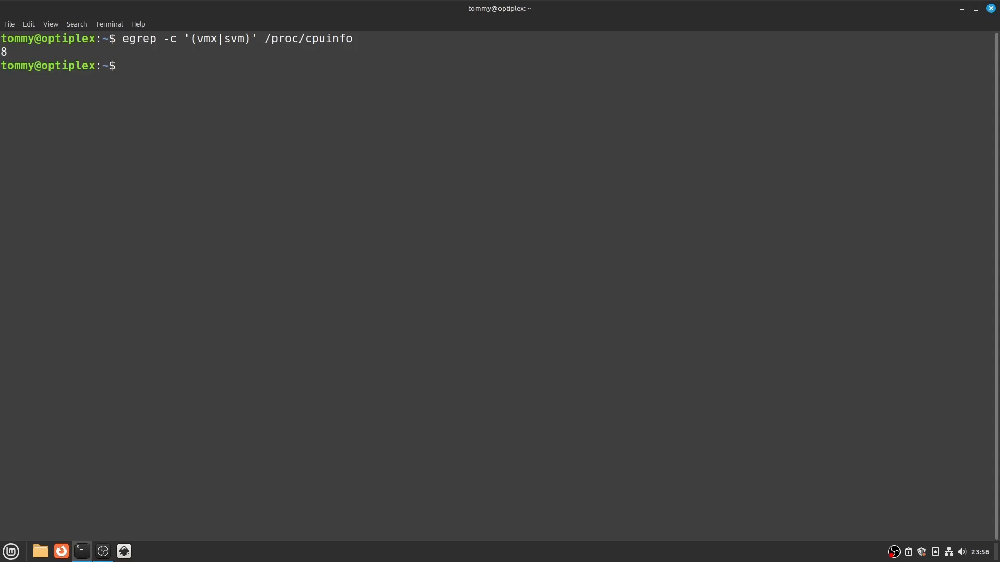
- Check the CPU's virtualization support by running lscpu | grep Virtualization
type("ls")
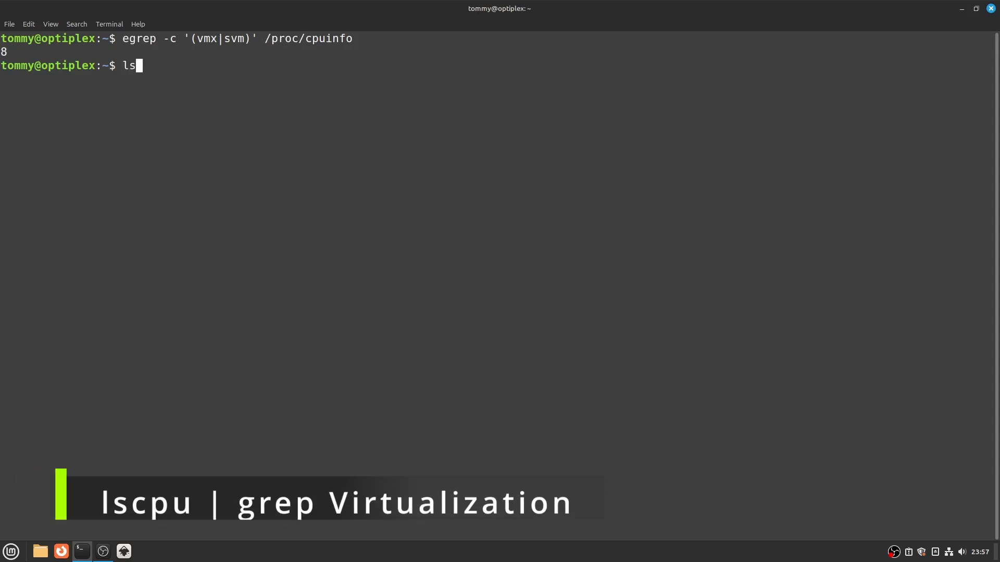
type("cpu | grep V")
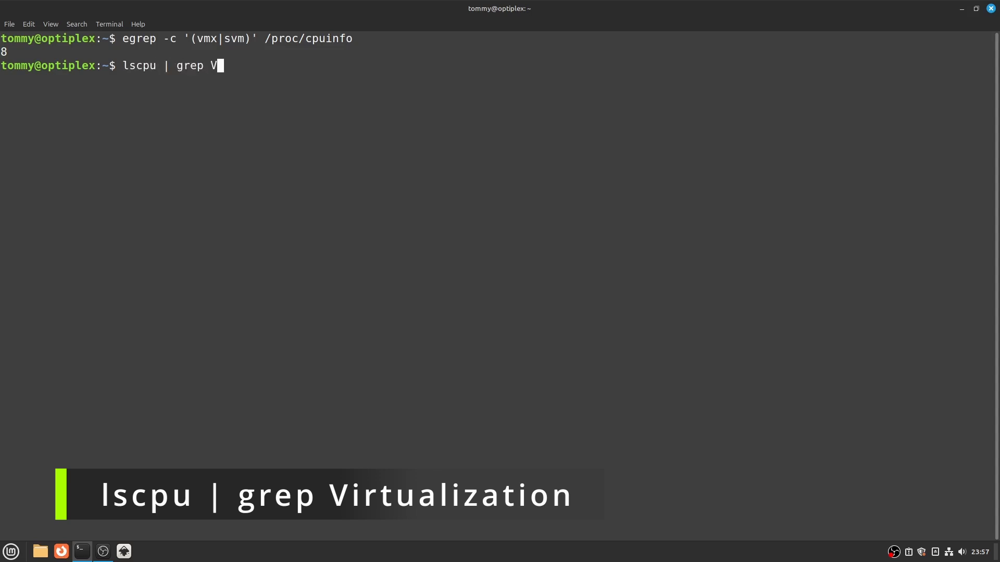
type("irtualization")
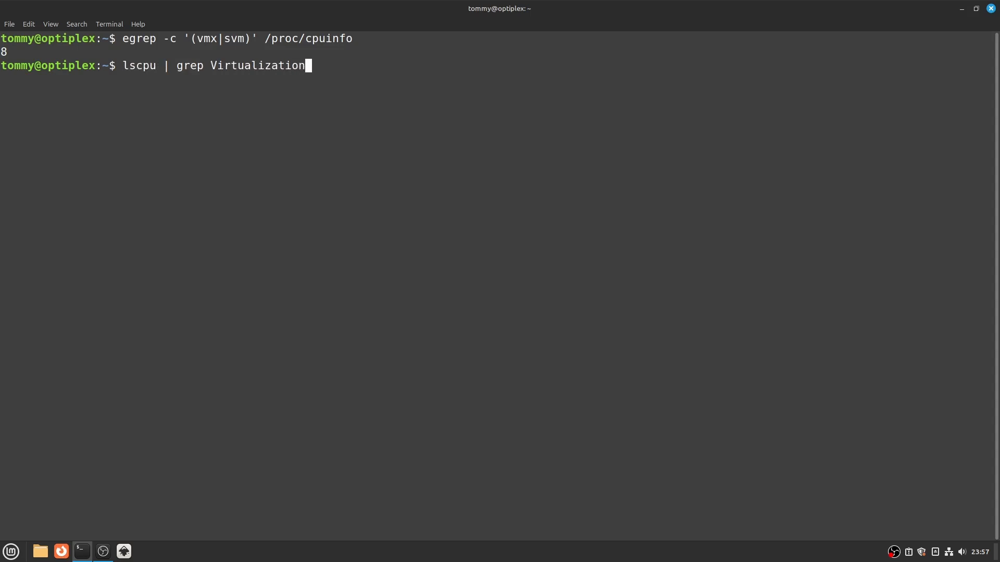
key("Return")
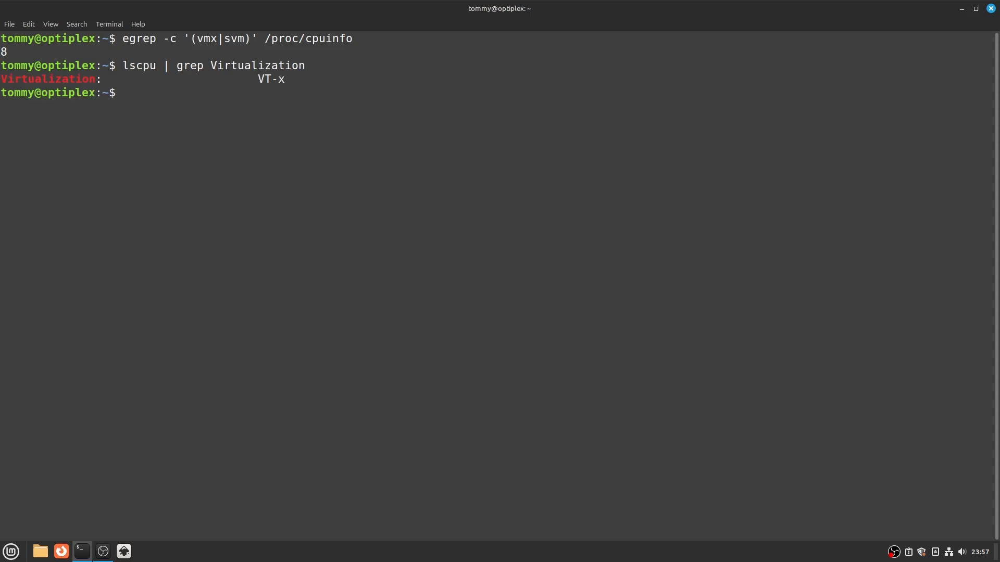
- Install the cpu-checker package with sudo apt install cpu-checker
type("sudo apt in")
type("stall cpu-chec")
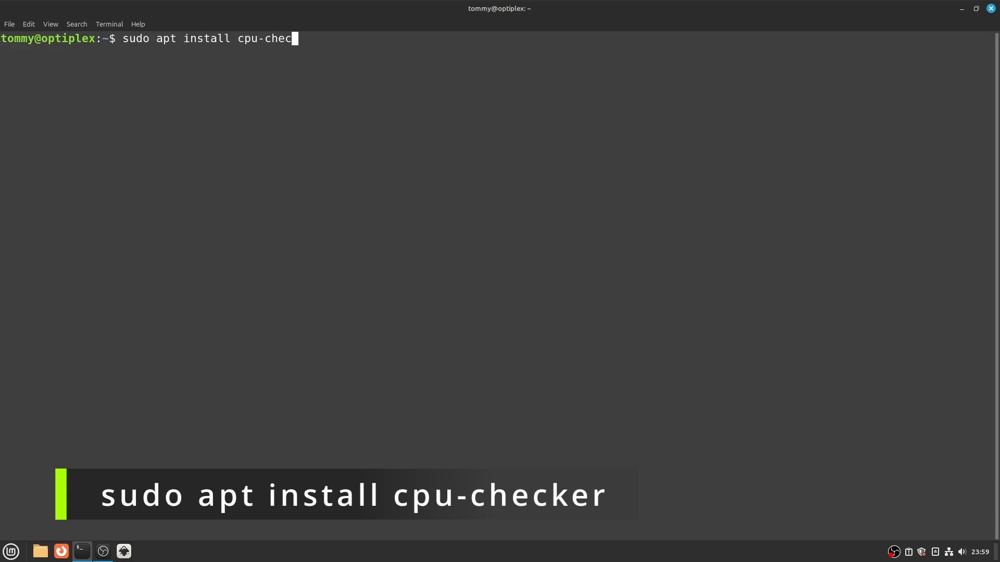
type("ker")
key("Return")
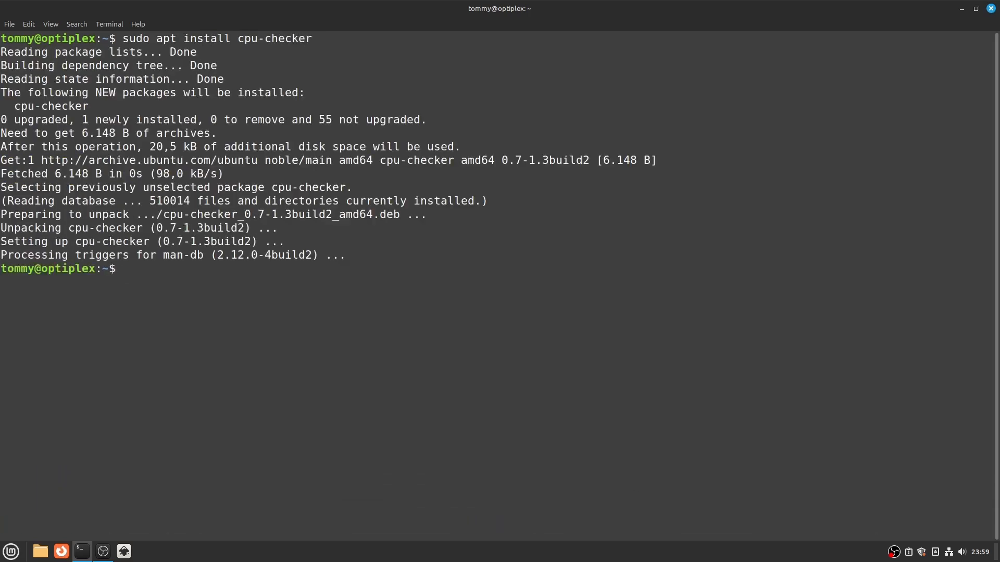
- Run kvm-ok to check whether KVM acceleration is available and examine its result line
key("Return")
type("k")
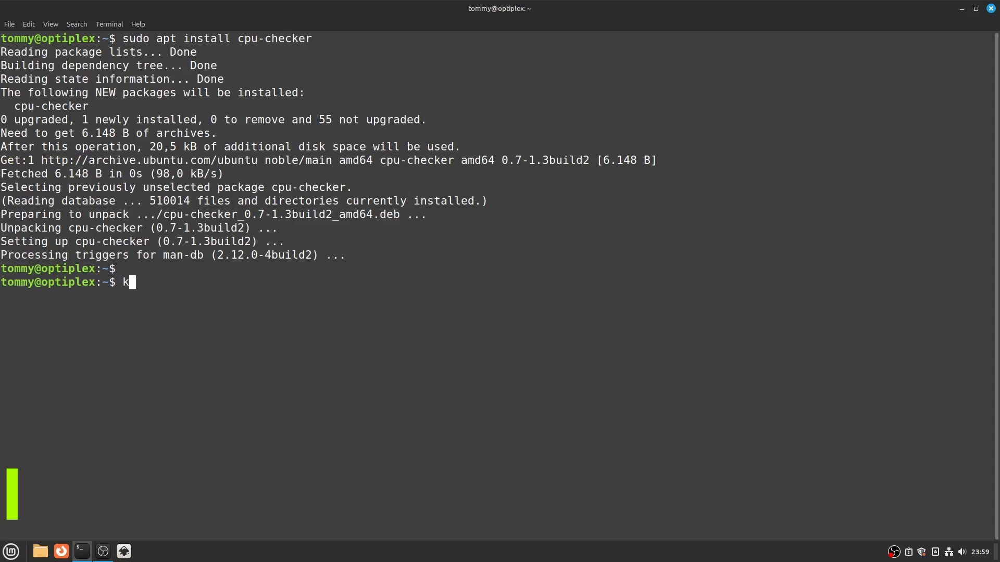
type("vm-ok")
key("Return")
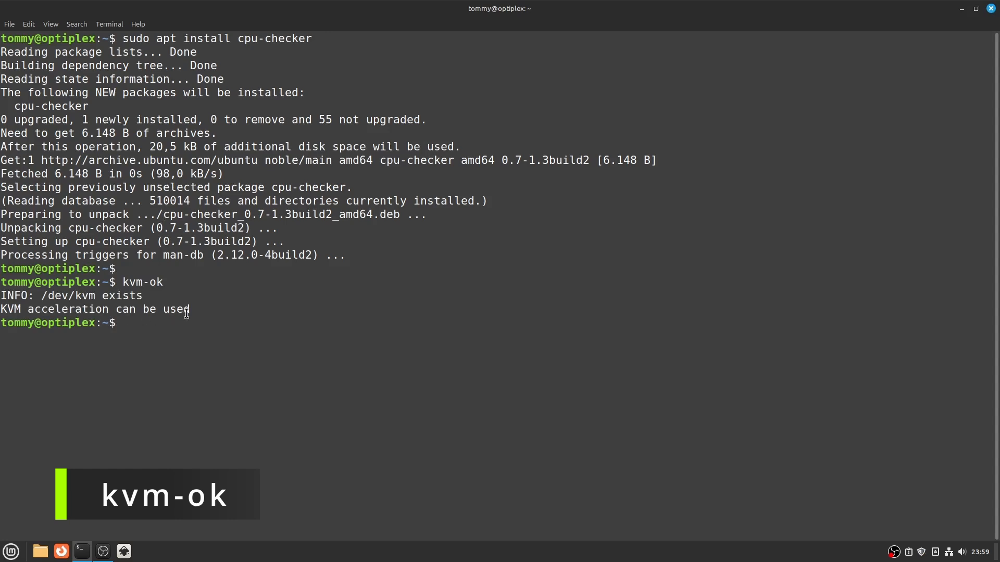
left_click_drag(188, 309, 1, 309)
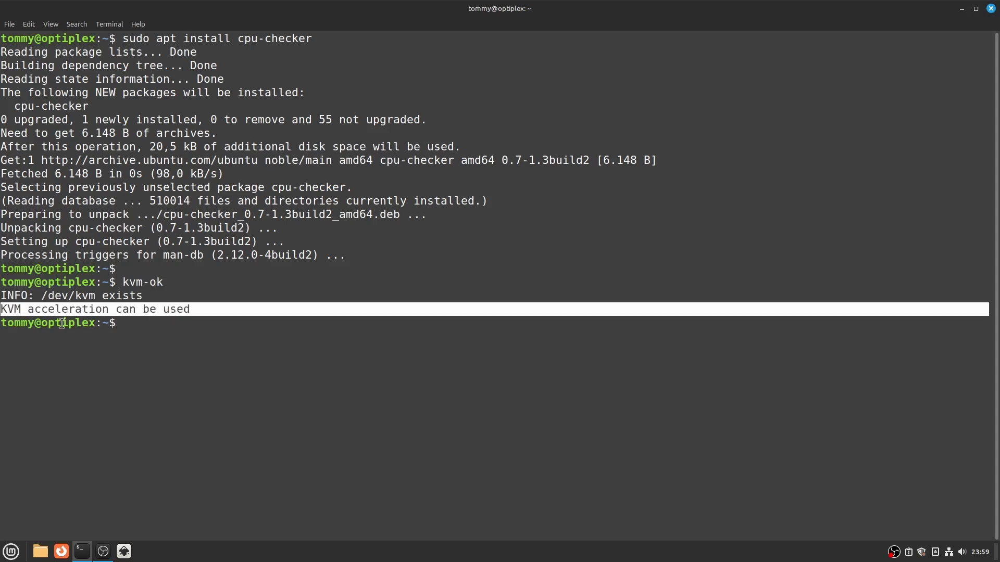
left_click(158, 328)
- Clear the terminal and install qemu-kvm, libvirt-daemon-system, libvirt-clients and virt-manager with sudo apt install, agreeing to continue
key("ctrl+l")
type("sudo apt install ")
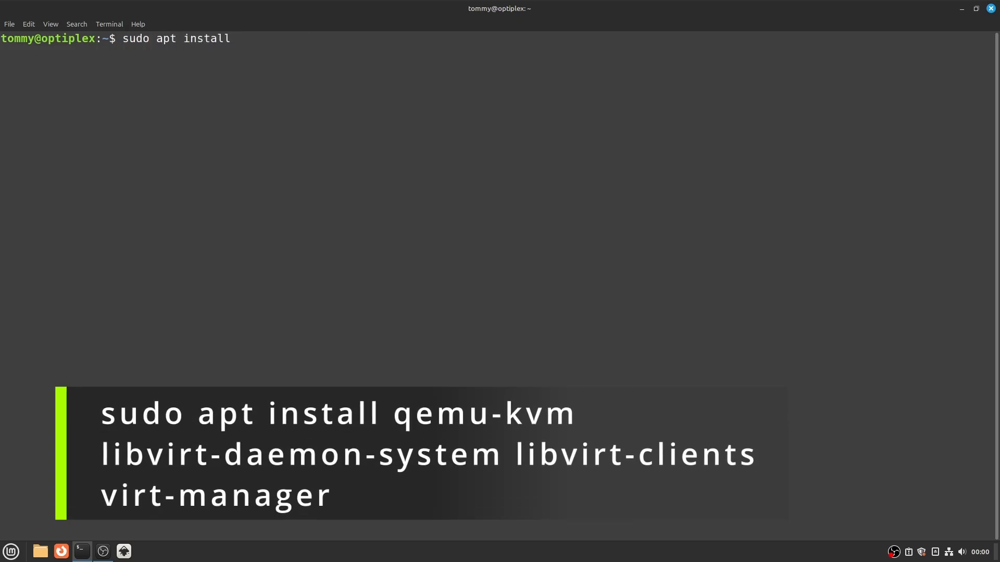
type("qemu-kvm libvirty")
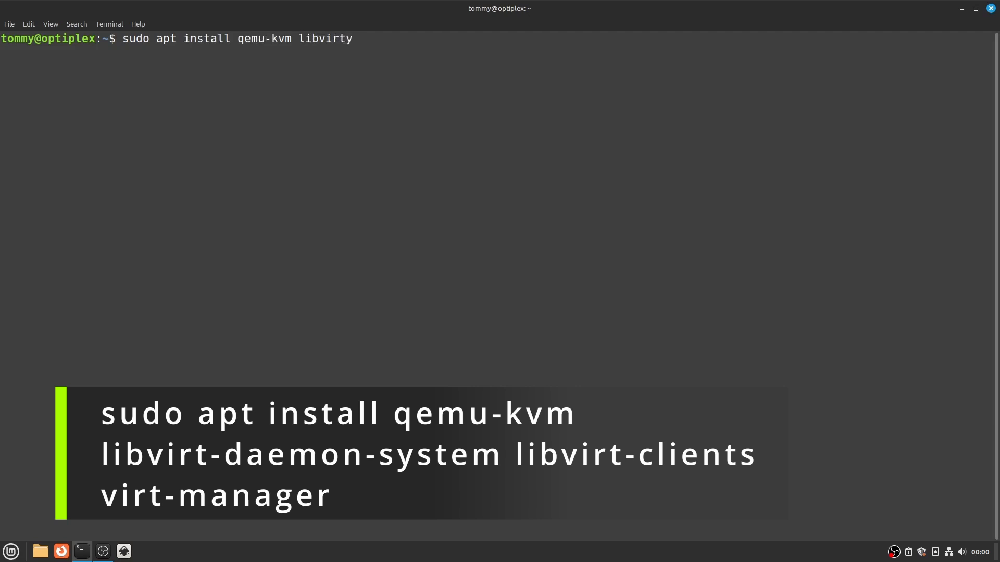
key("BackSpace")
type("-daemon -system libvirt-cl")
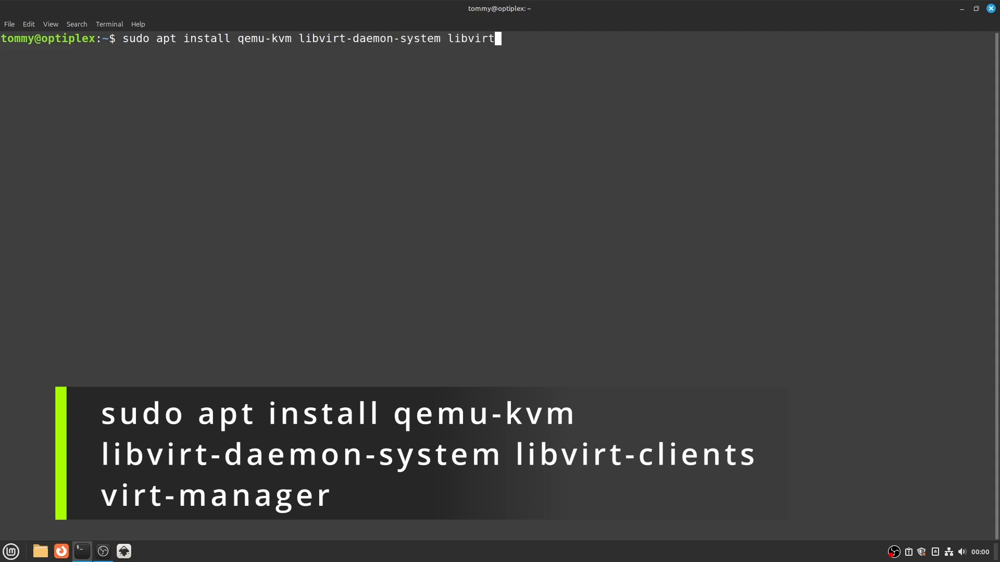
type("ients virt-manager")
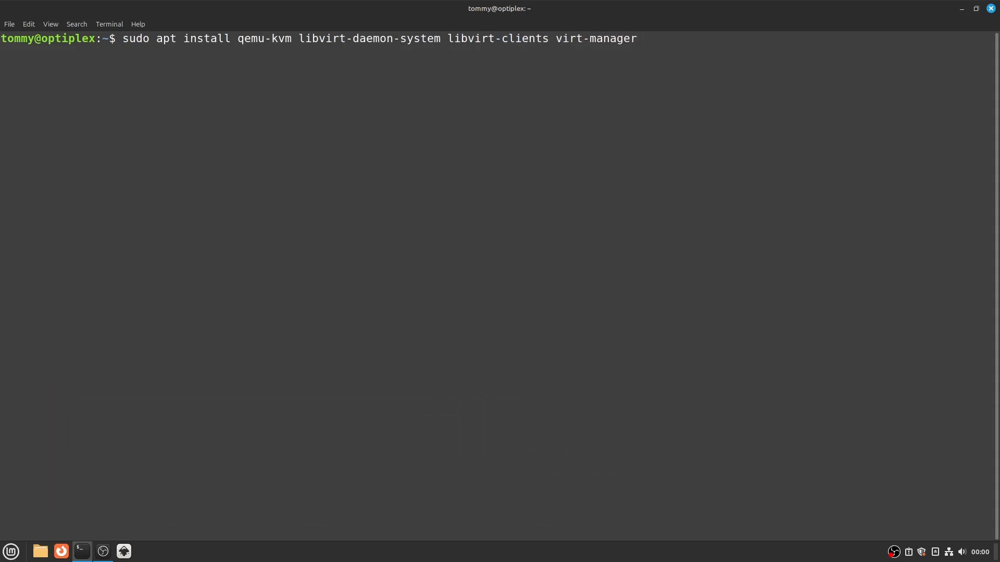
key("Return")
mouse_move(2, 93)
left_mouse_down()
mouse_move(370, 94)
mouse_move(3, 103)
left_mouse_up()
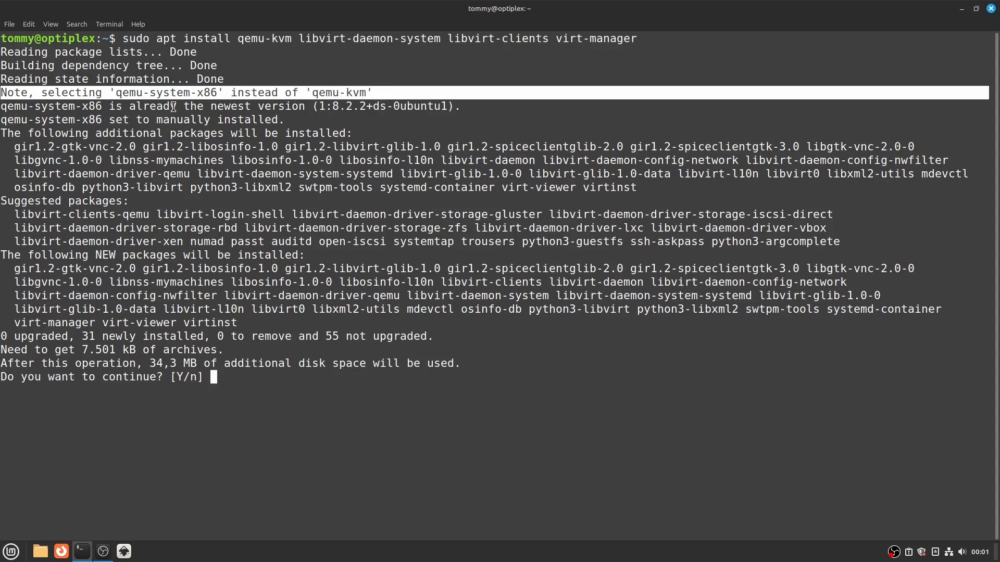
key("Return")
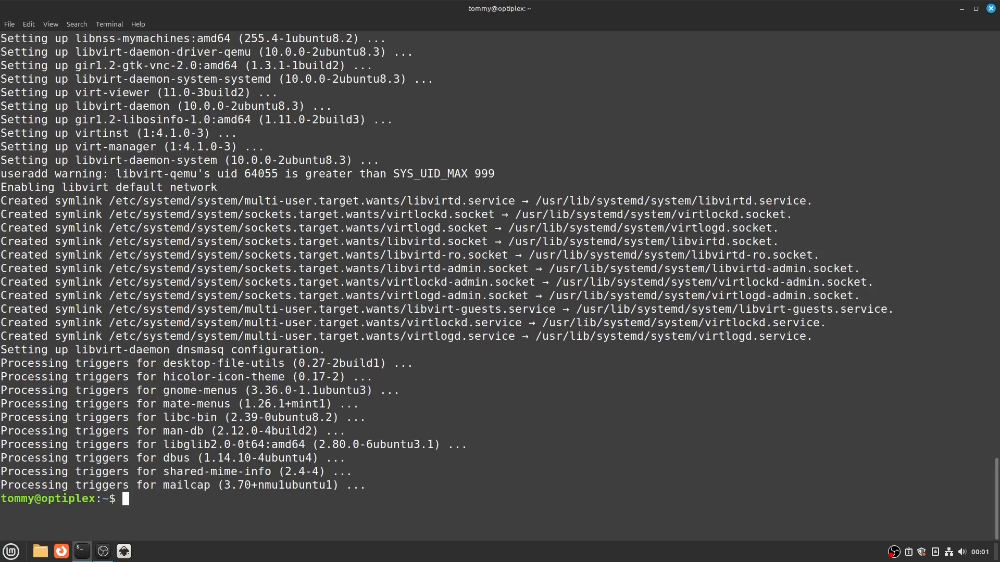
- Add the current user account to the kvm group with sudo adduser, and reboot the computer
type("sudo adduser tommy ")
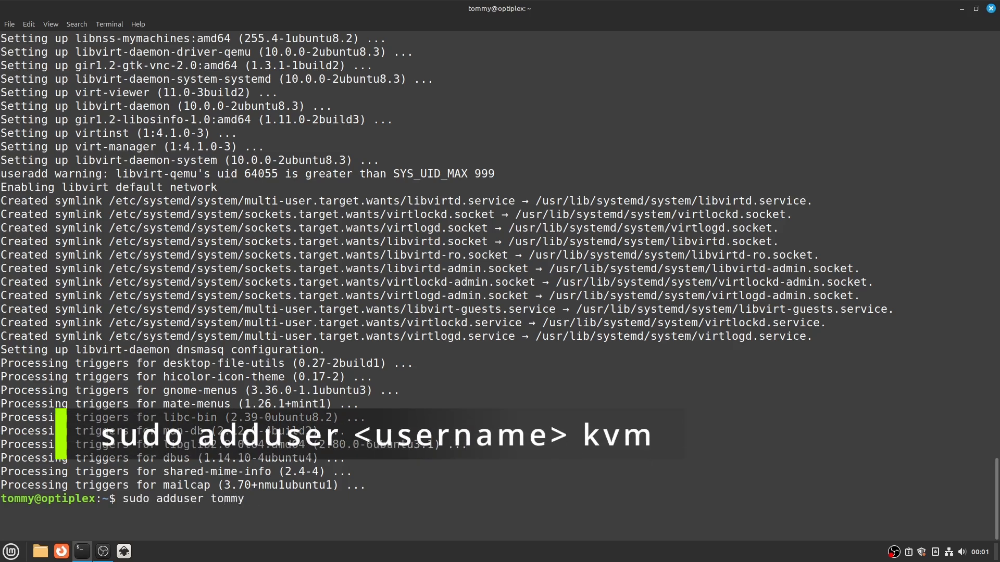
type("kvm")
key("Return")
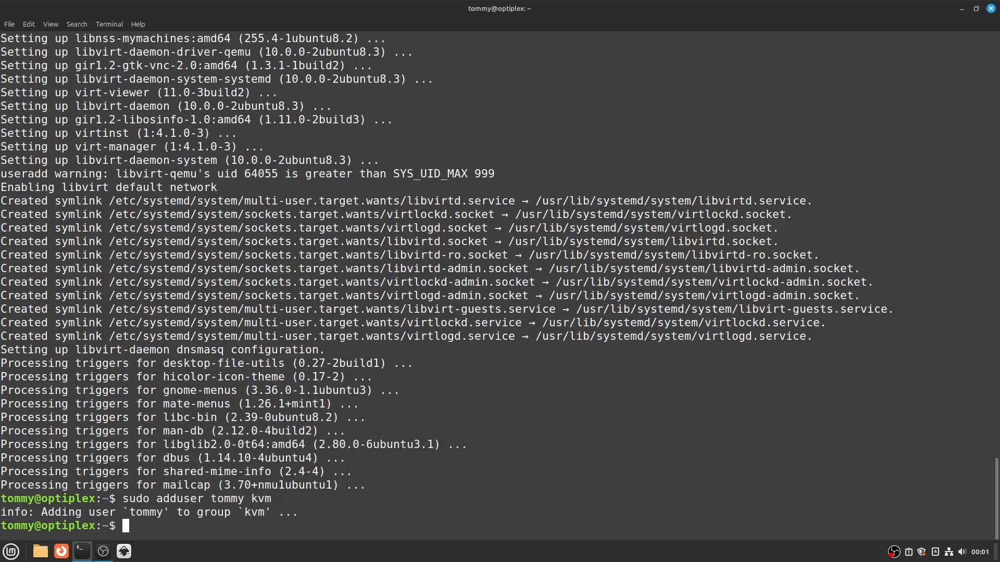
type("reboot")
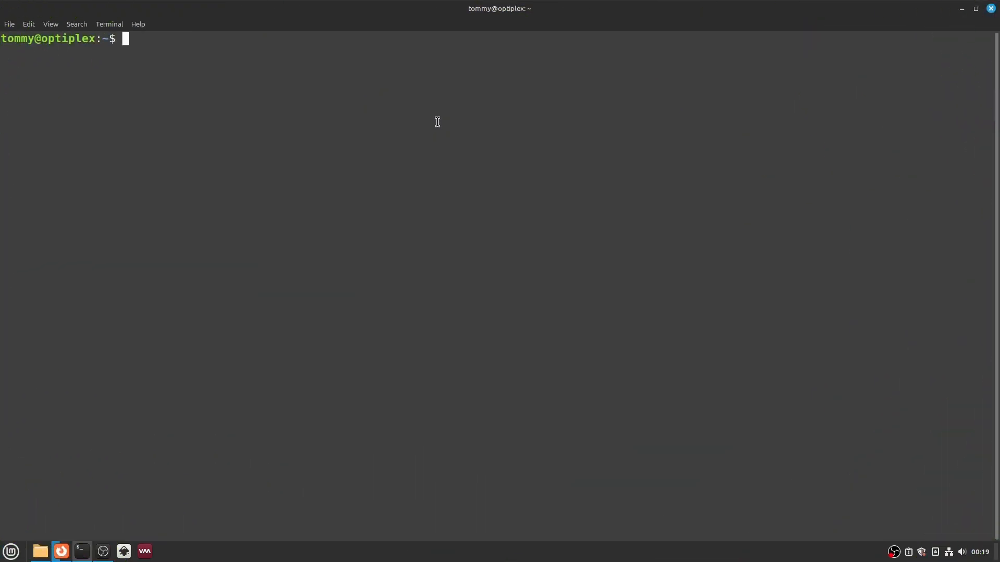
- Check the libvirt daemon with sudo systemctl status libvirtd, entering the account's sudo password
type("sudo systemctl ")
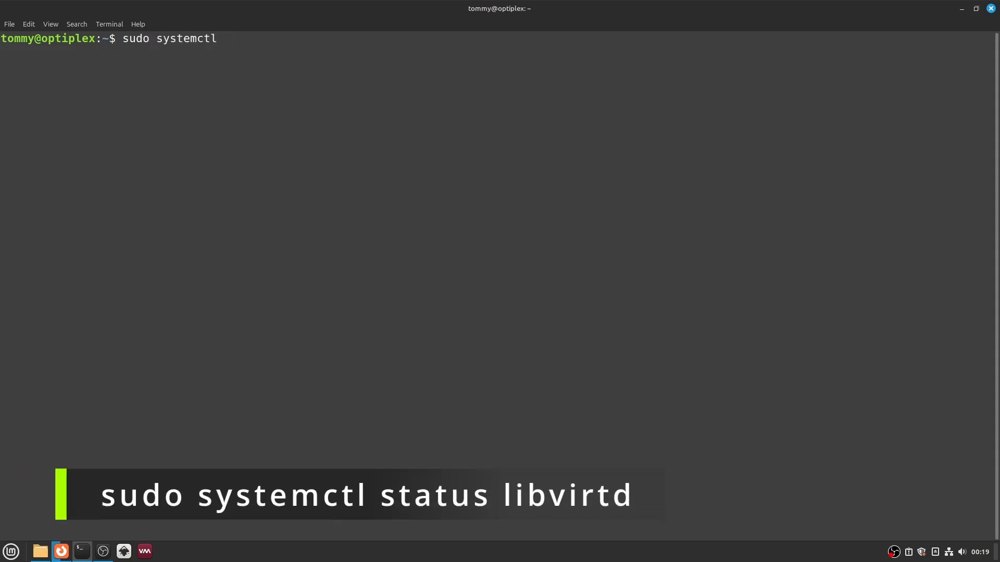
type("status libvirtd")
key("Return")
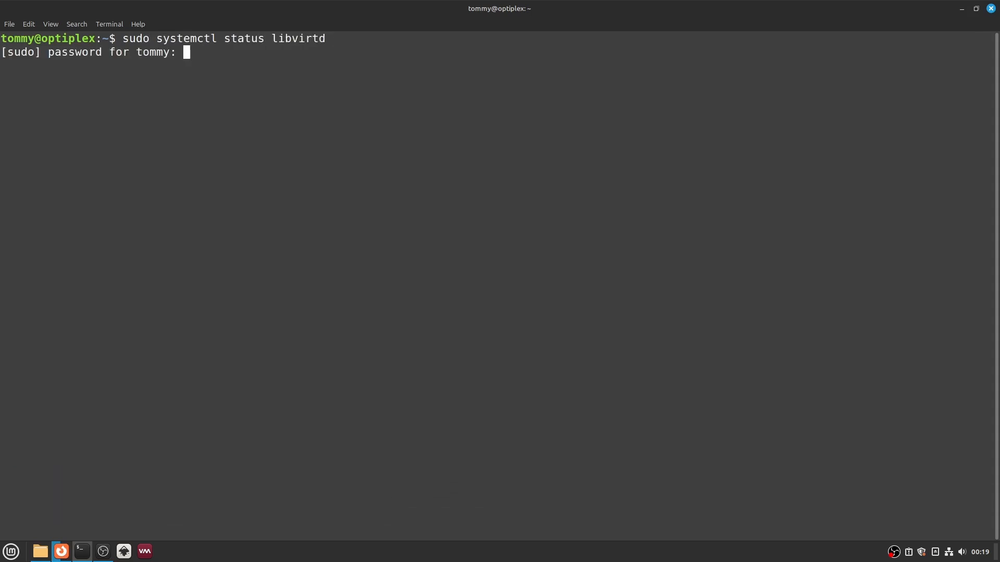
type("*******")
key("Return")
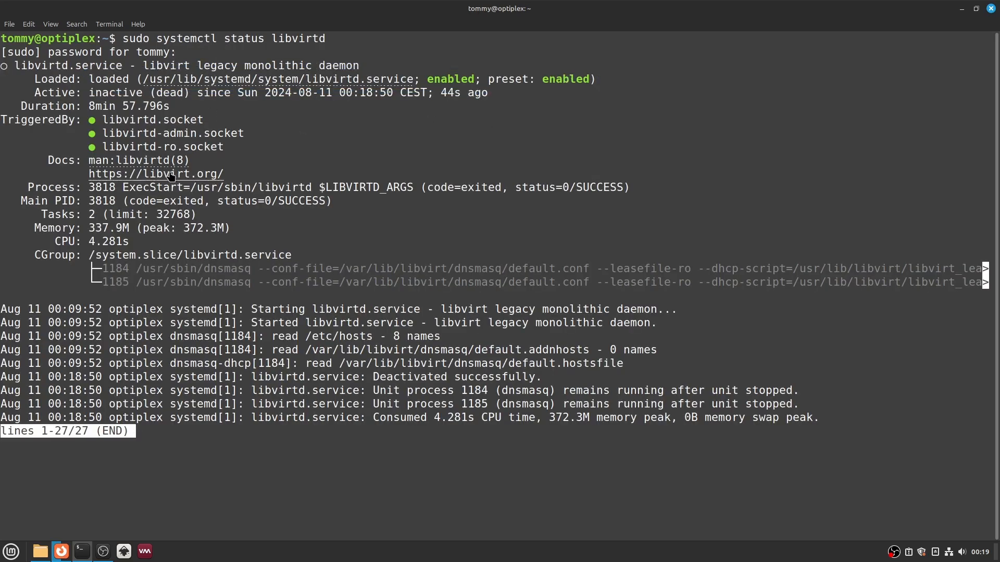
key("Up")
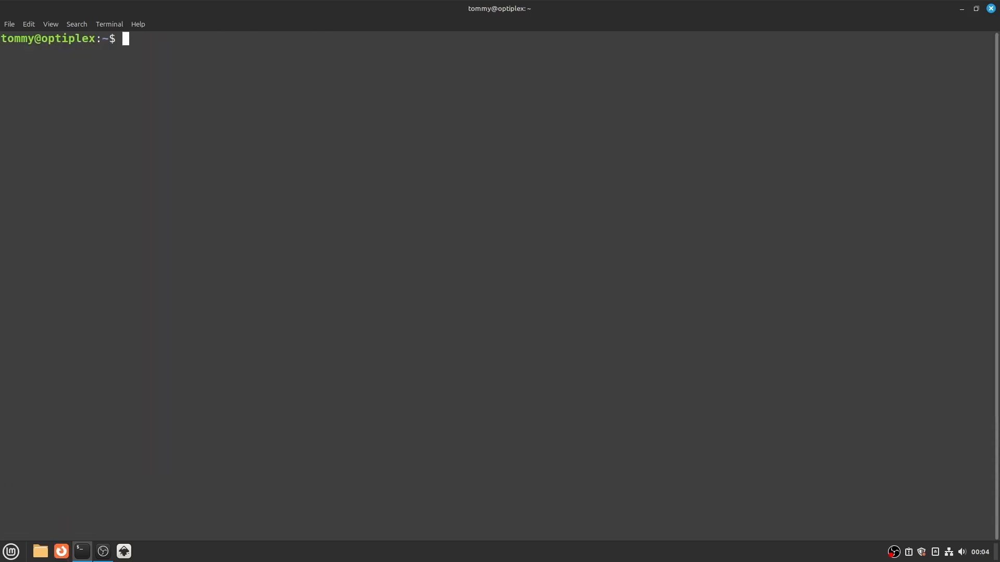
- Start the virsh interactive terminal and list its virtual machines with the list command
type("virsh")
key("Return")
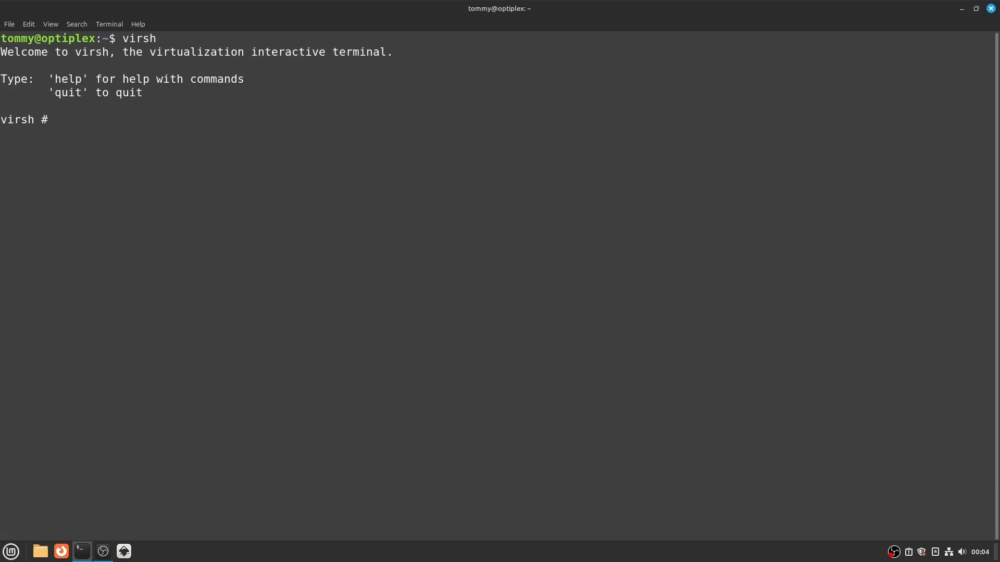
type("list")
key("Return")
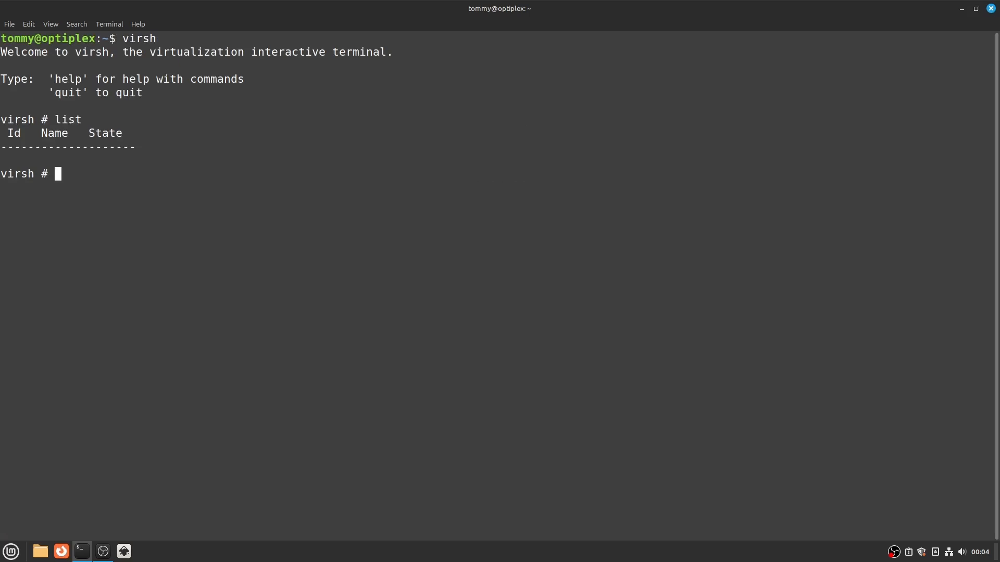
- Display the virsh help, read through the grouped commands from beginning to end, and quit virsh
type("help")
key("Return")
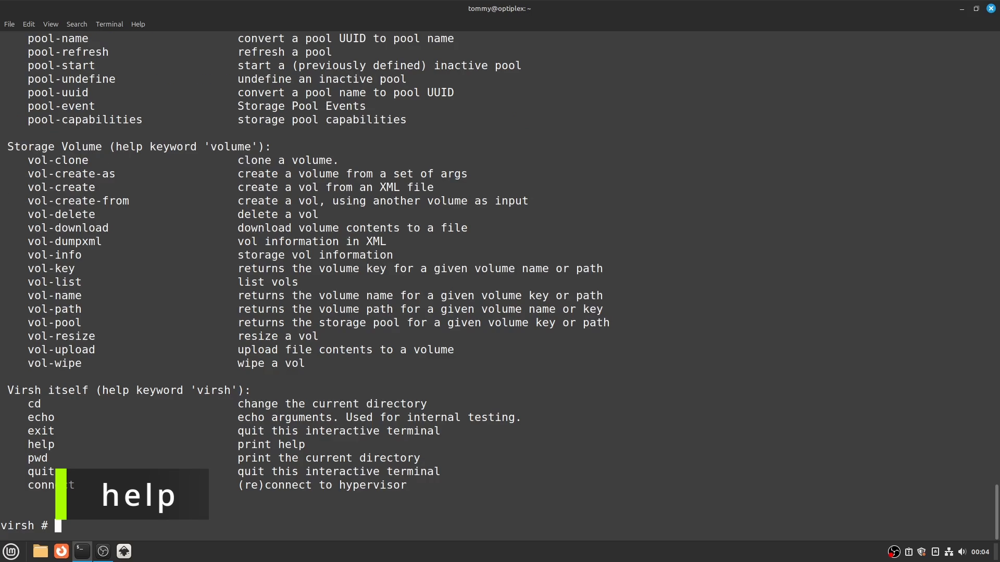
scroll(401, 386, "up", 20)
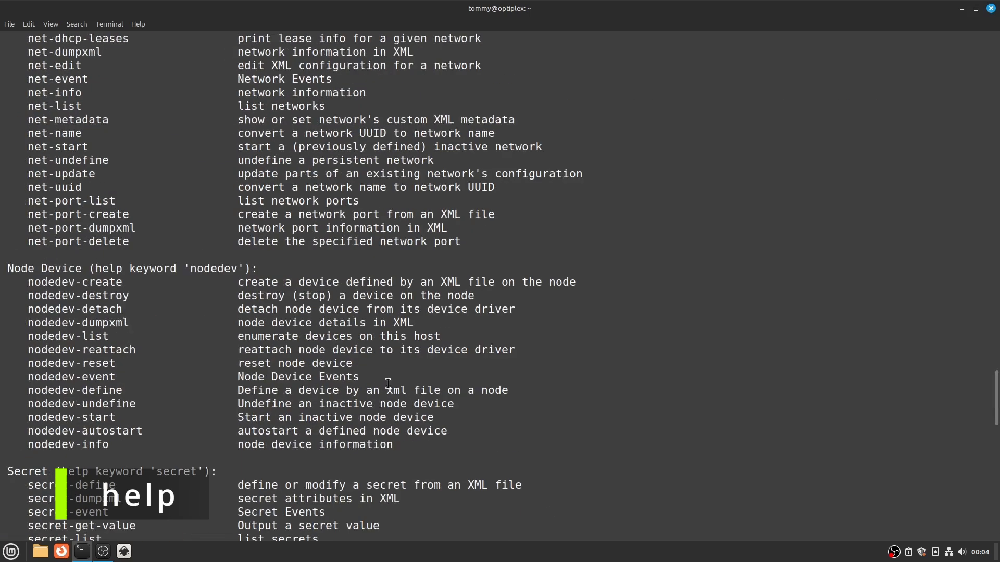
left_click_drag(995, 358, 989, 58)
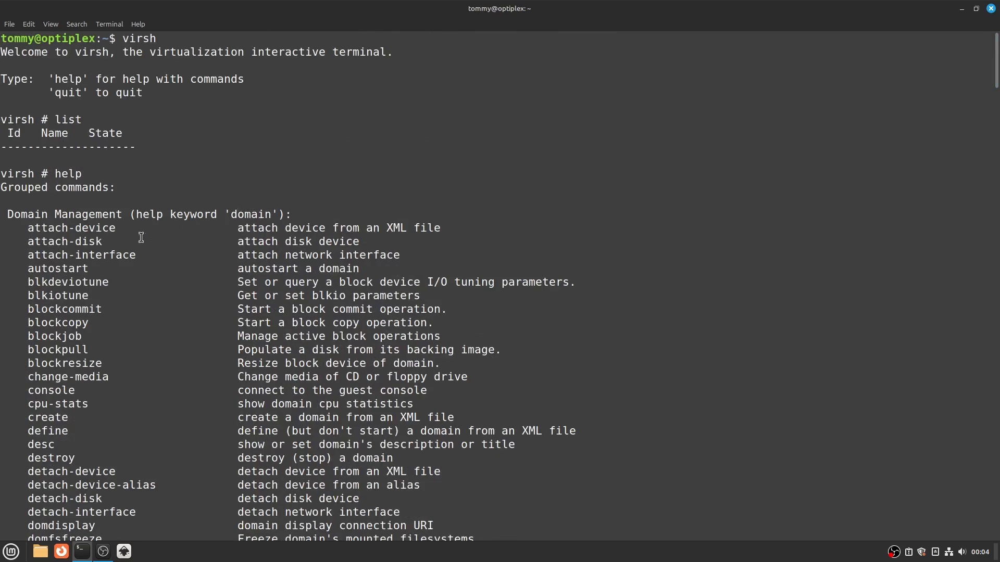
scroll(37, 330, "down", 12)
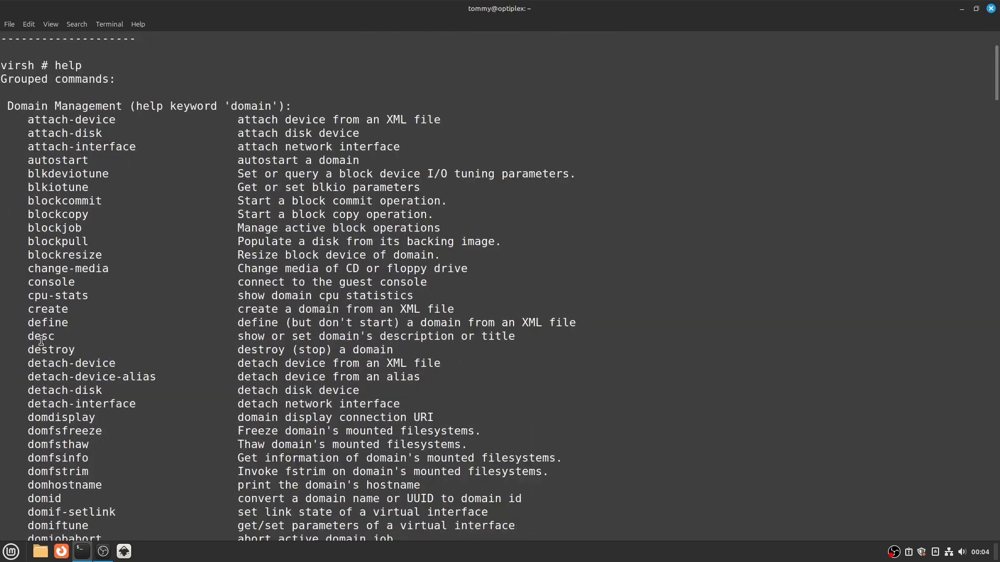
scroll(53, 357, "down", 20)
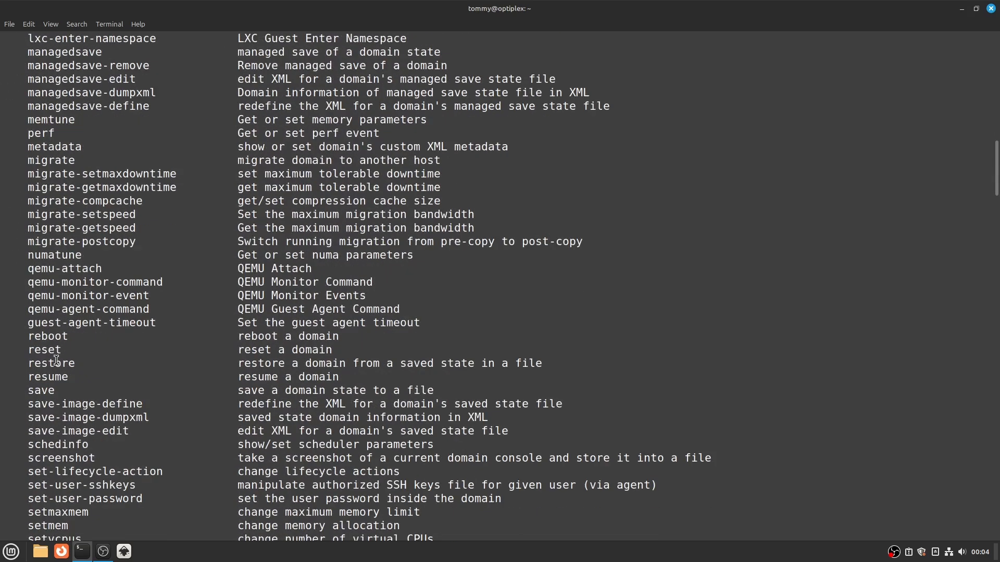
scroll(57, 360, "down", 20)
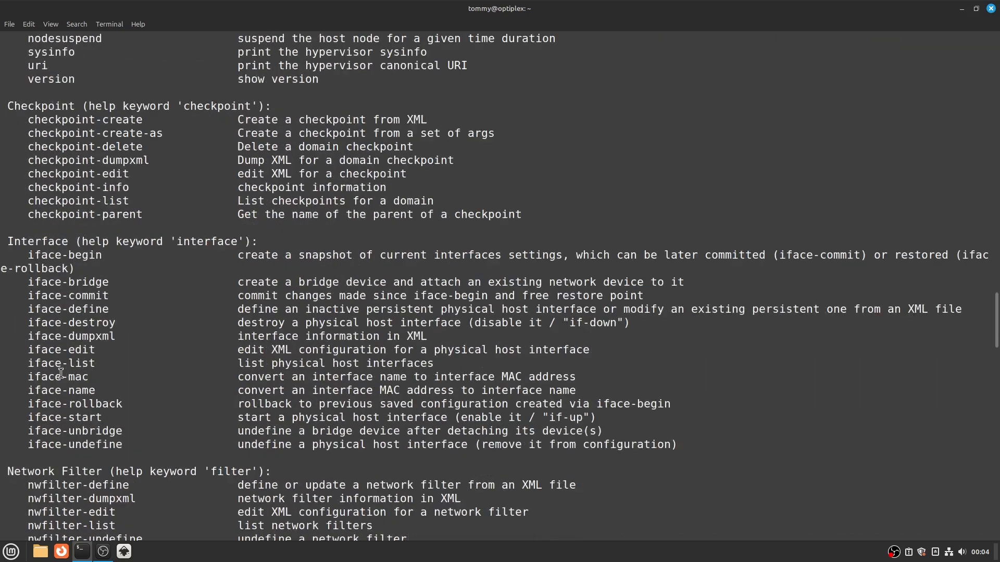
scroll(61, 374, "down", 16)
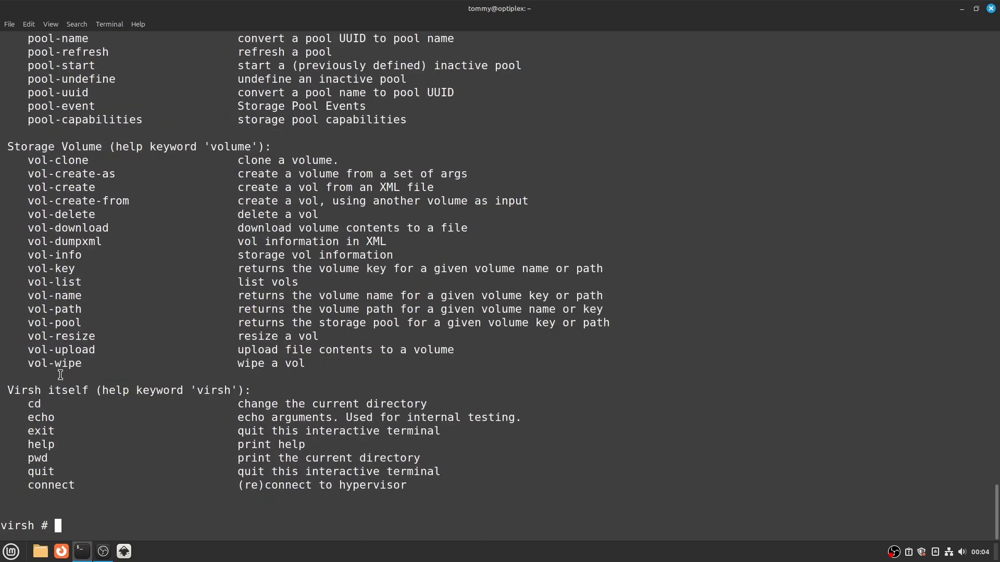
type("quit")
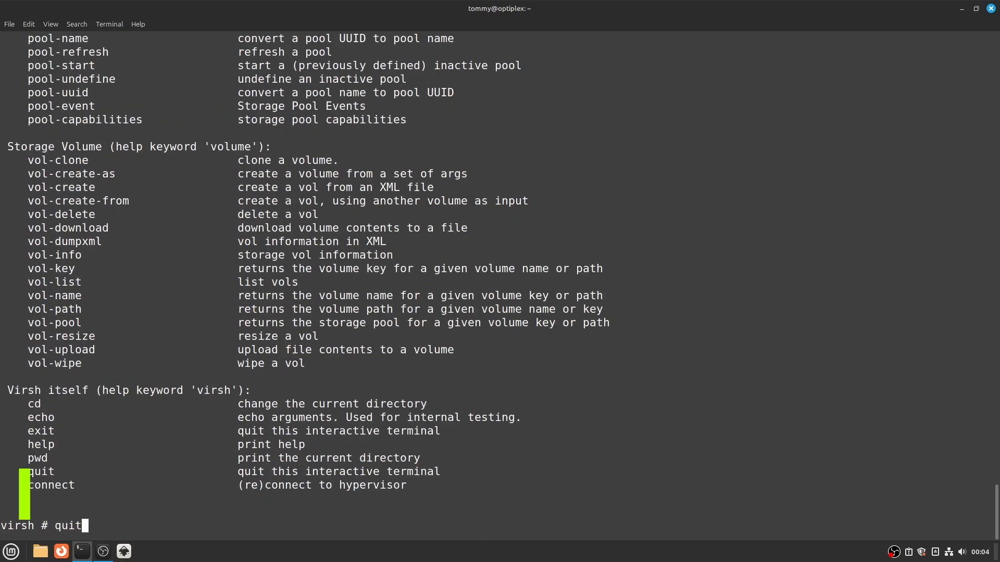
key("Return")
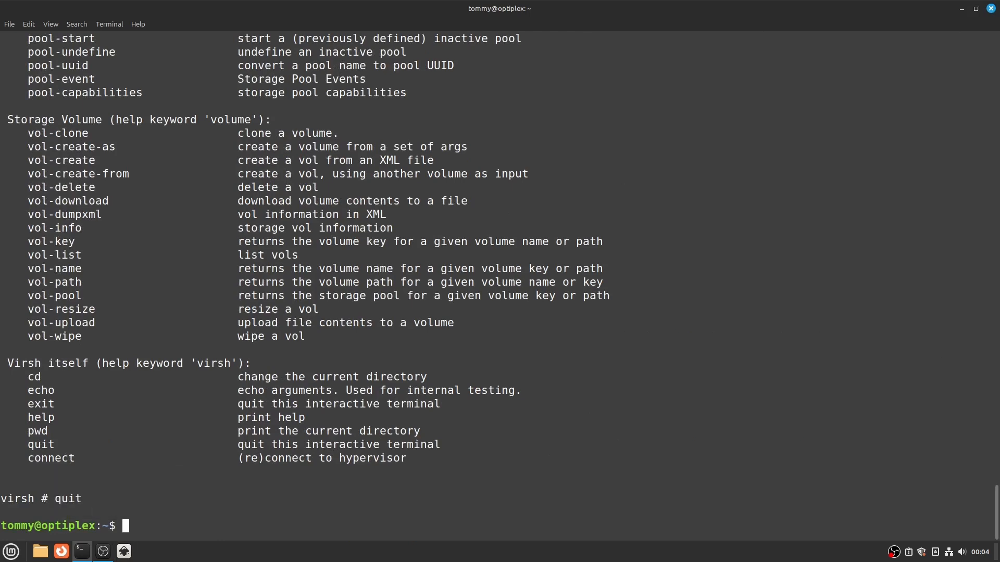
- Open Virtual Machine Manager, maximize its window, and view its About information
left_click(11, 552)
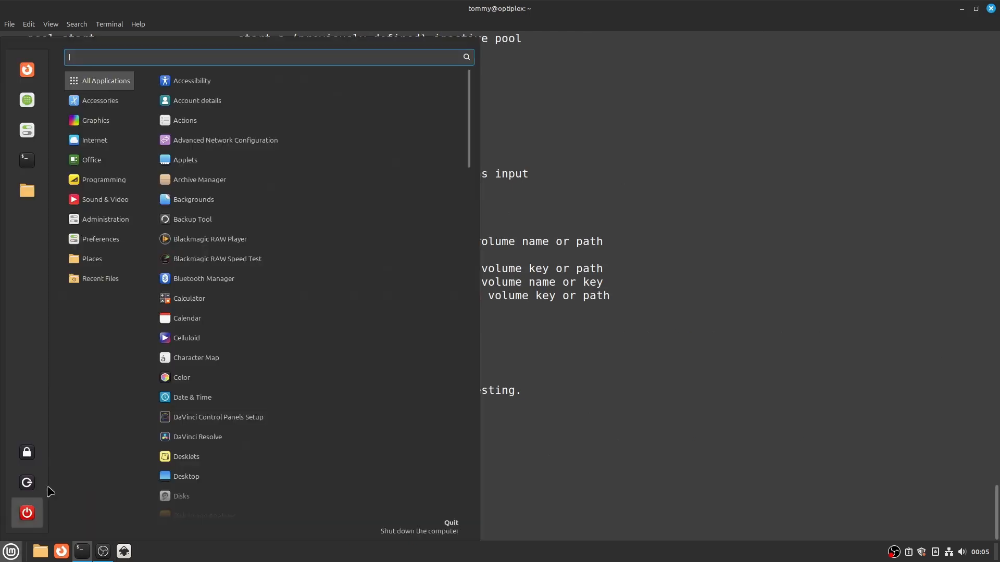
mouse_move(112, 220)
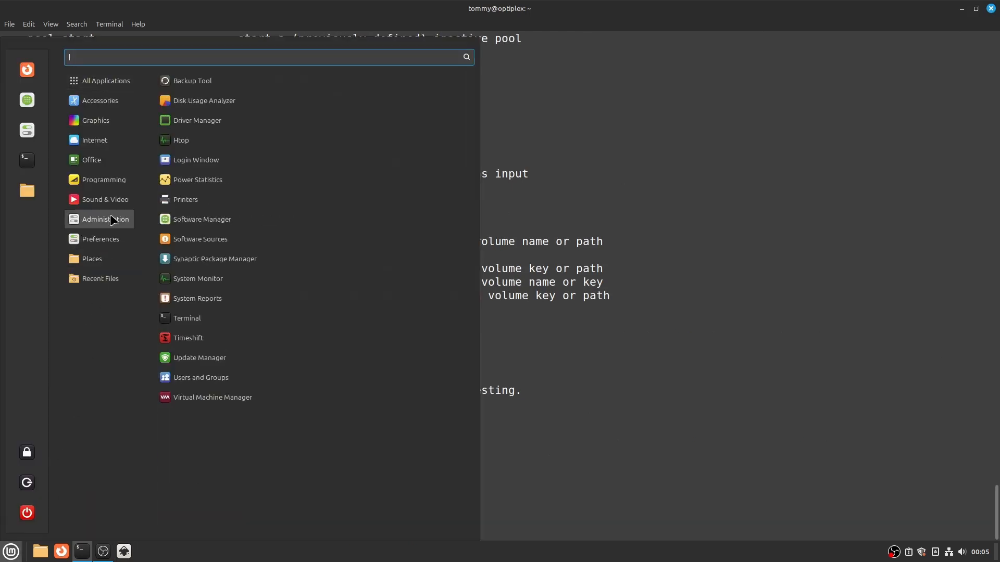
left_click(203, 406)
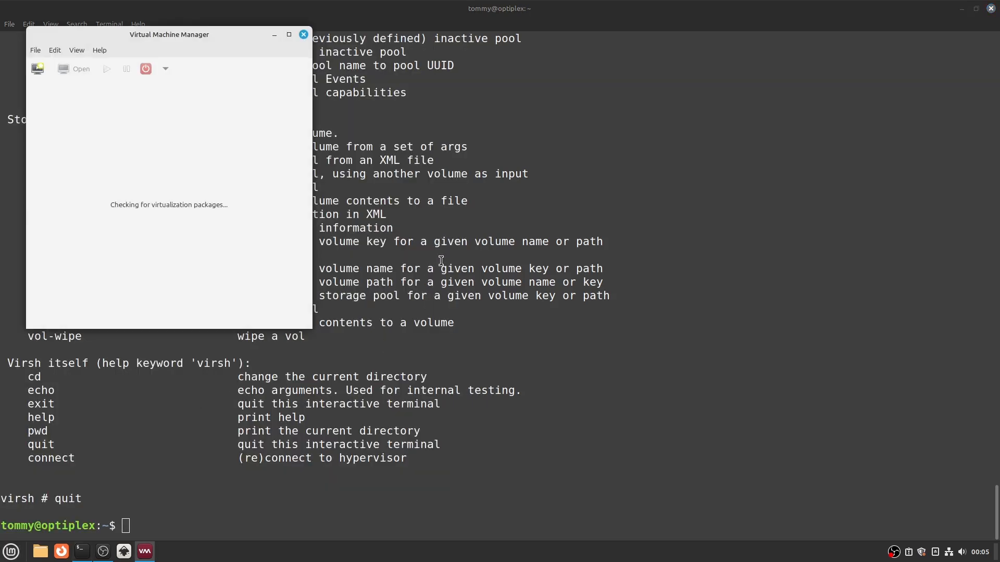
left_click(289, 34)
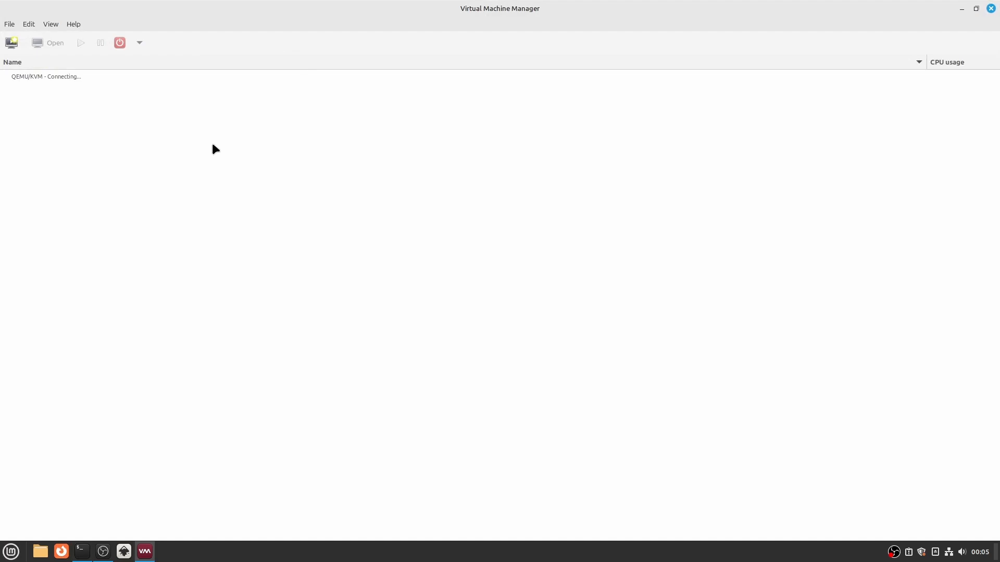
left_click(73, 24)
left_click(81, 40)
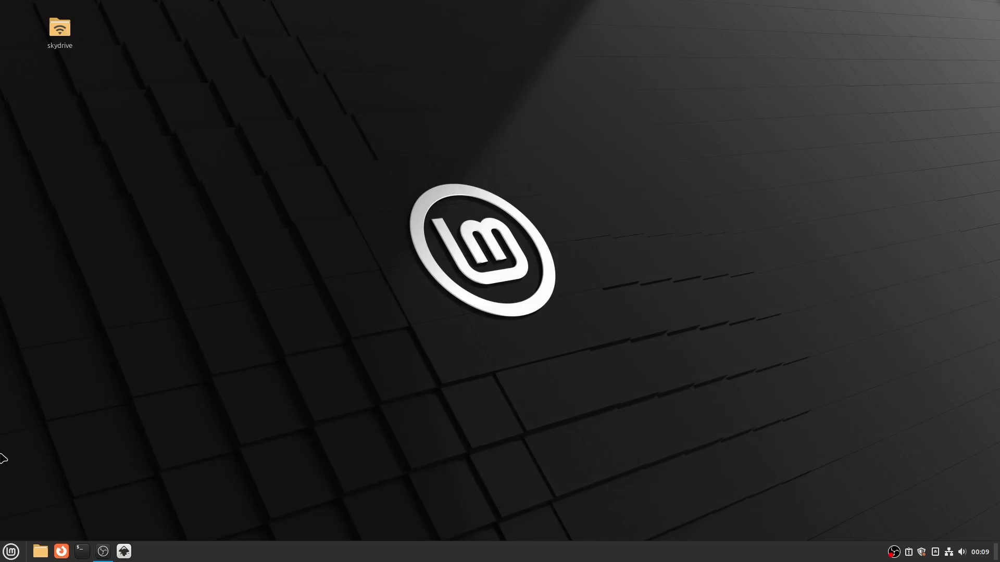
- Add a Virtual Machine Manager launcher to the Linux Mint panel
left_click(10, 551)
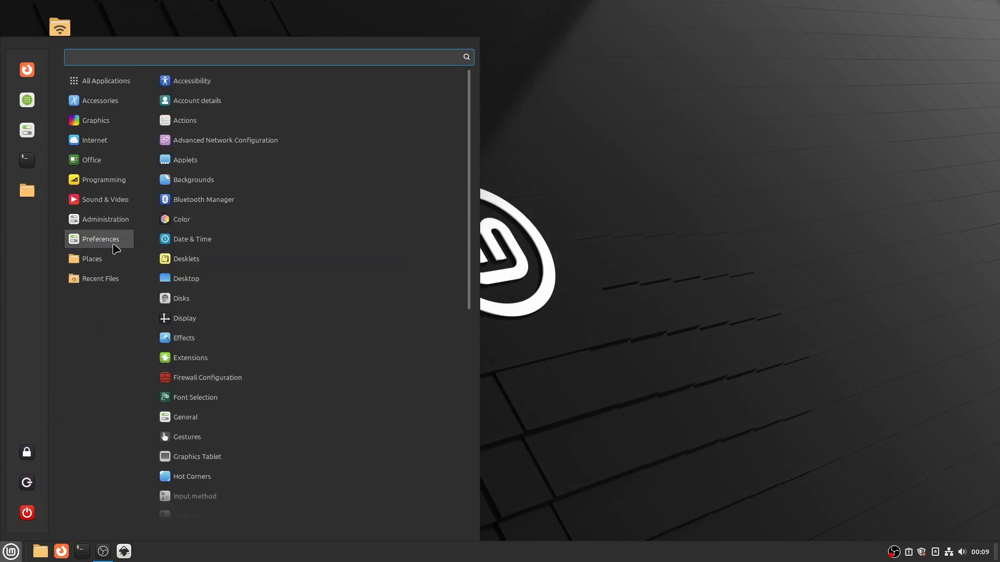
mouse_move(117, 221)
right_click(216, 405)
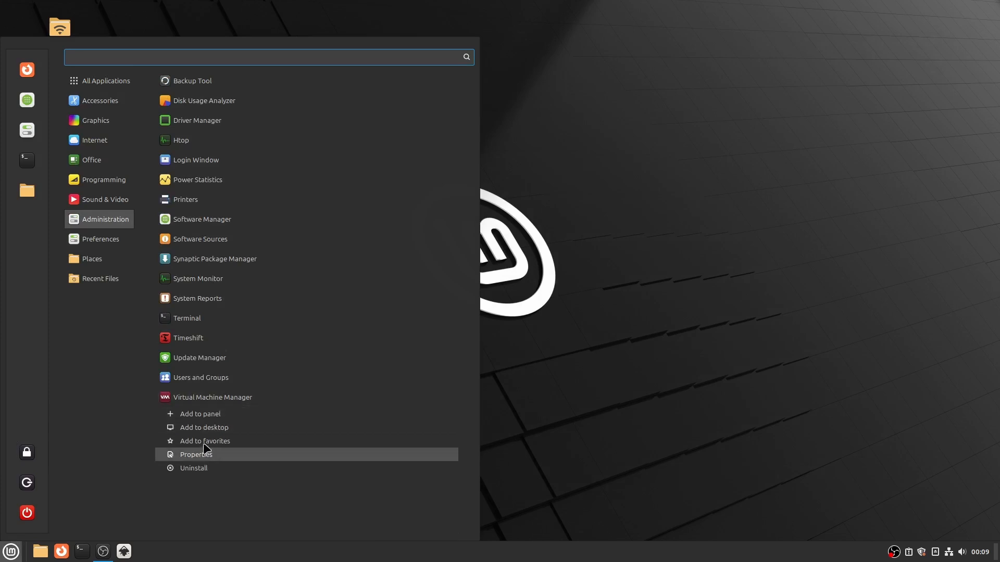
left_click(208, 415)
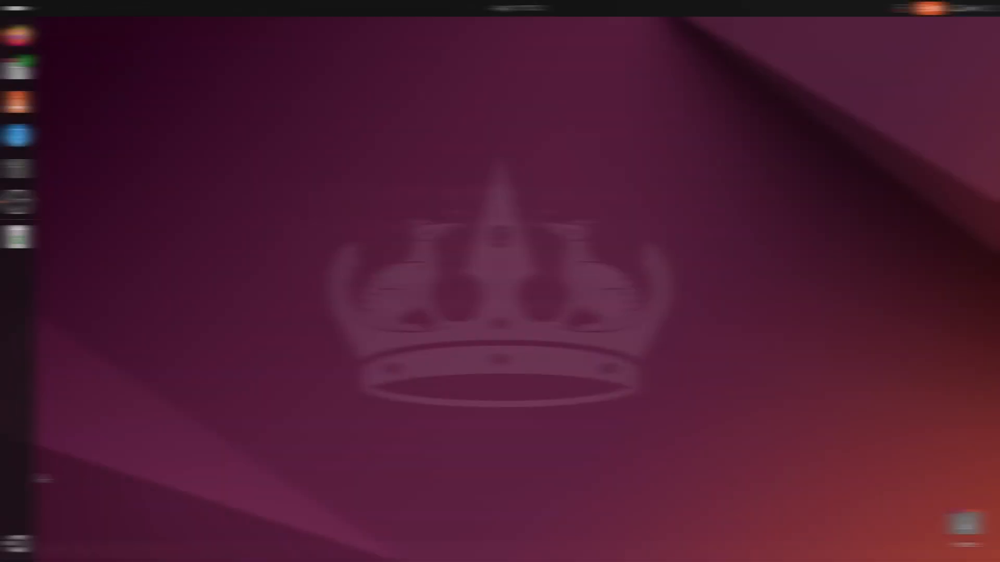
- On the Ubuntu desktop, pin Virtual Machine Manager to the dash from the application overview
left_click(18, 544)
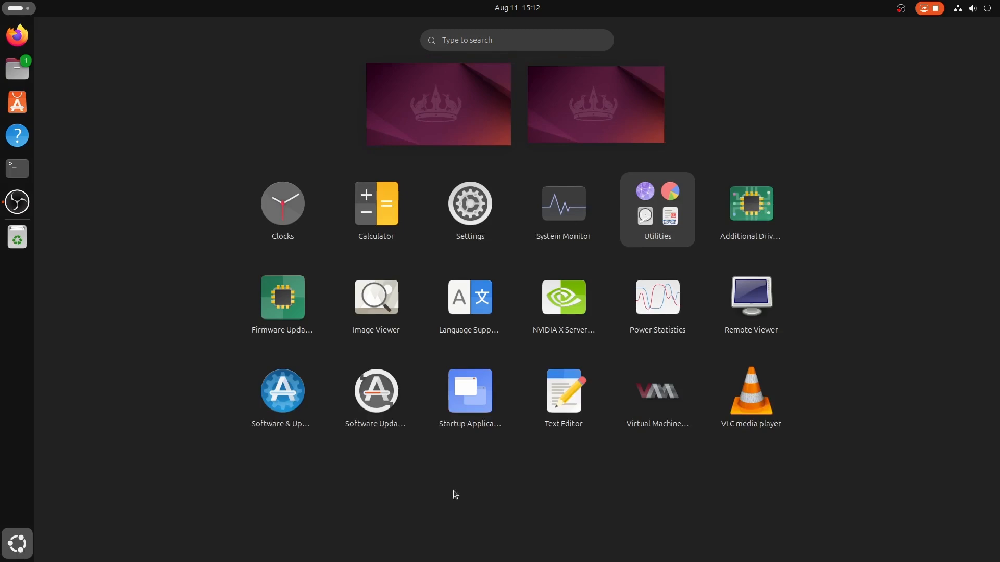
right_click(669, 401)
left_click(696, 412)
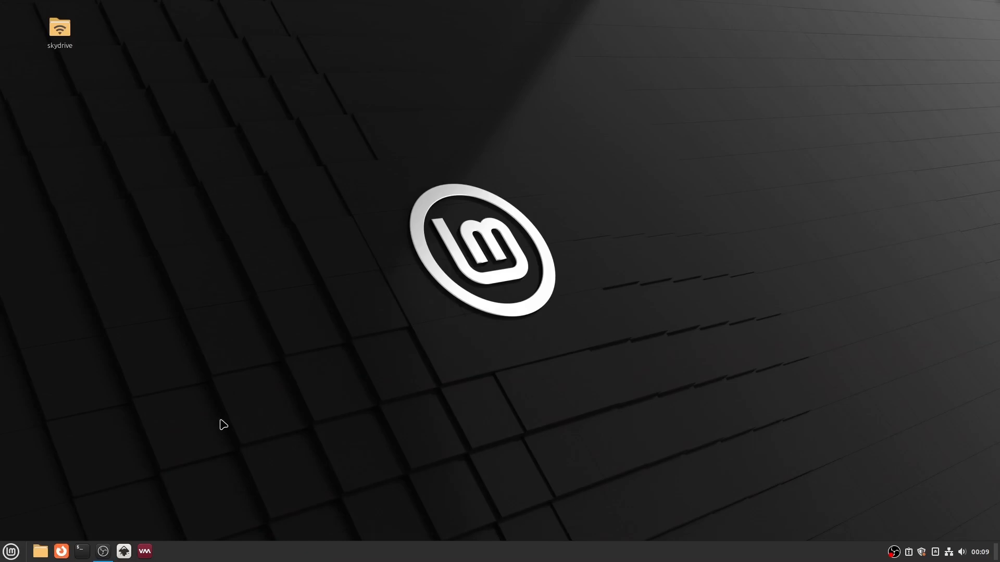
- Launch Virtual Machine Manager and start creating a new virtual machine from local install media
left_click(145, 551)
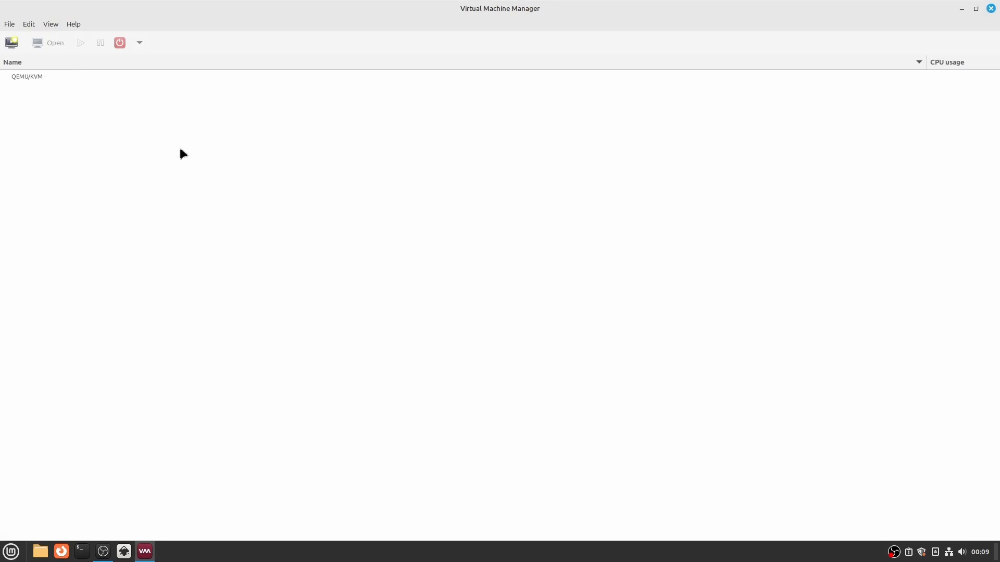
left_click(11, 42)
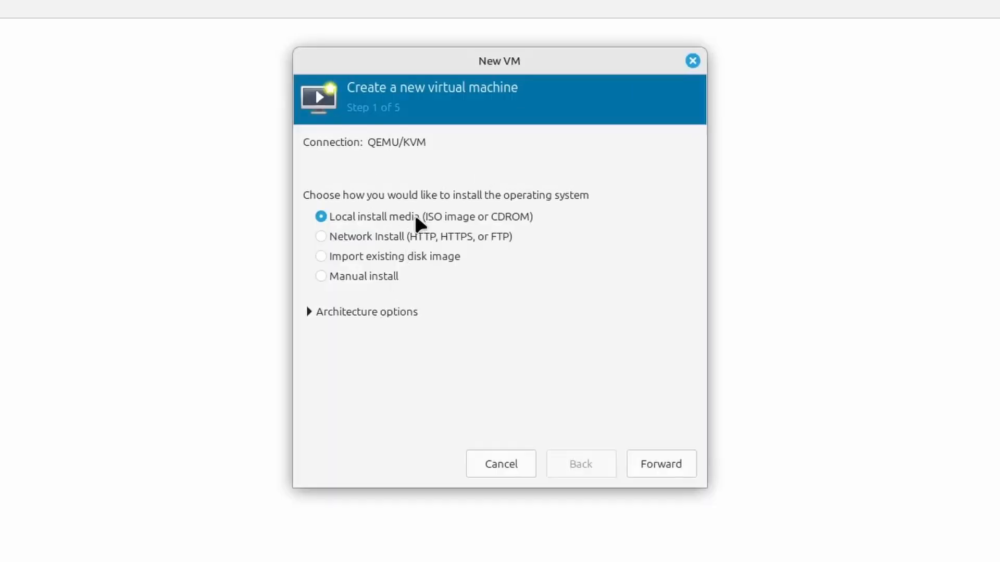
left_click(656, 466)
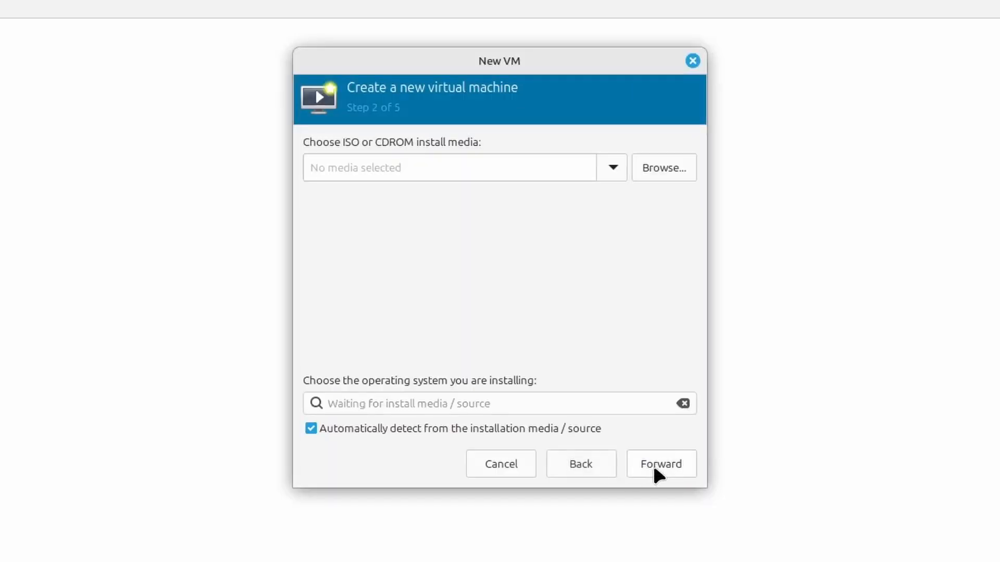
- Browse the local Downloads folder and choose FreeBSD-14.1-RELEASE-amd64-disc1.iso as the install media
left_click(680, 163)
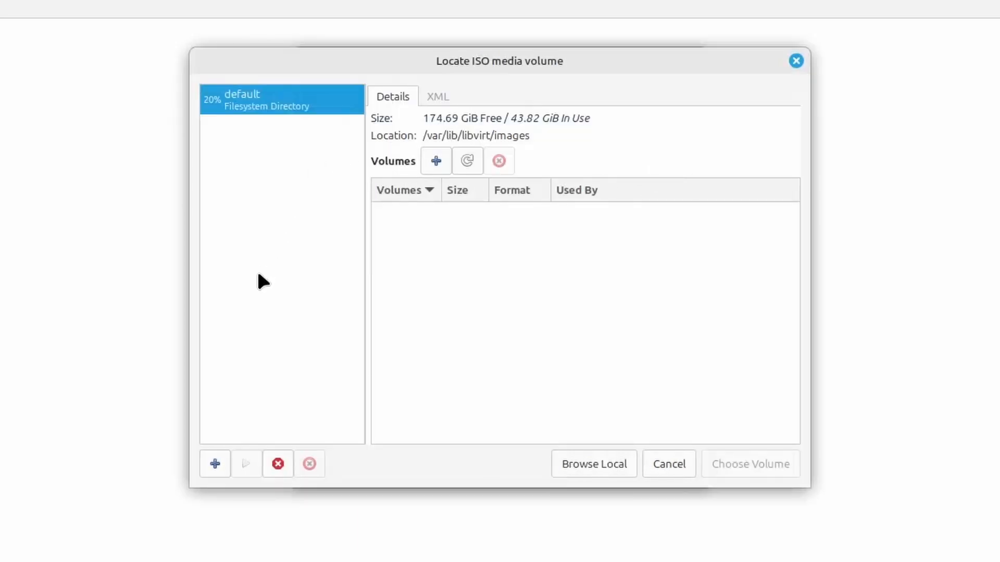
left_click(571, 466)
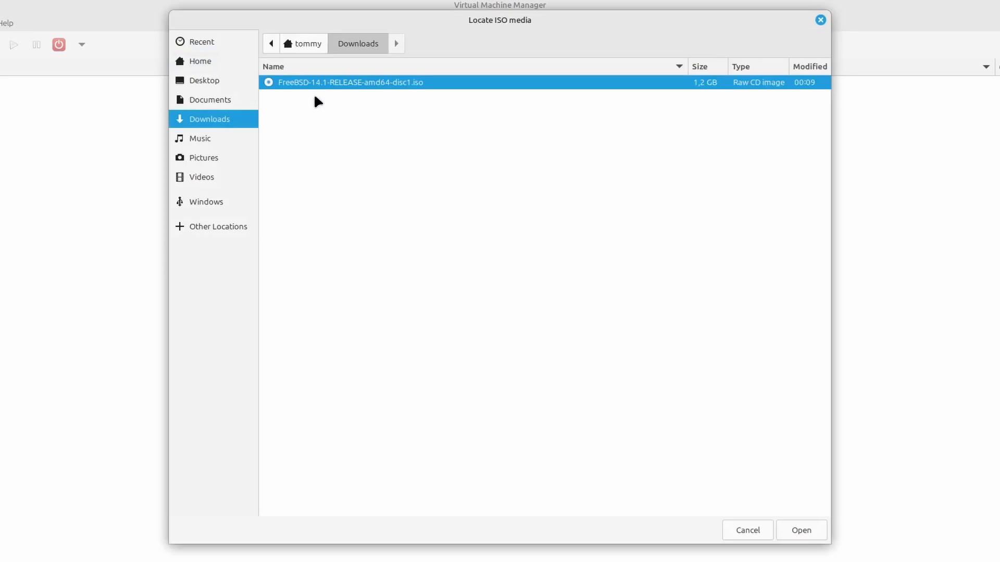
double_click(335, 83)
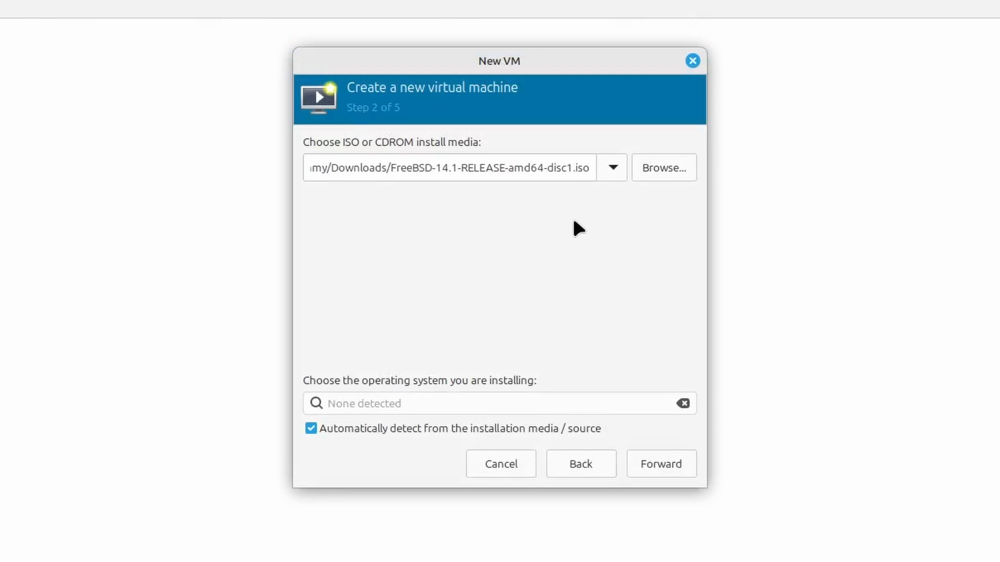
- Create a filesystem directory storage pool named iso_images that targets the iso_images folder in Downloads
left_click(657, 170)
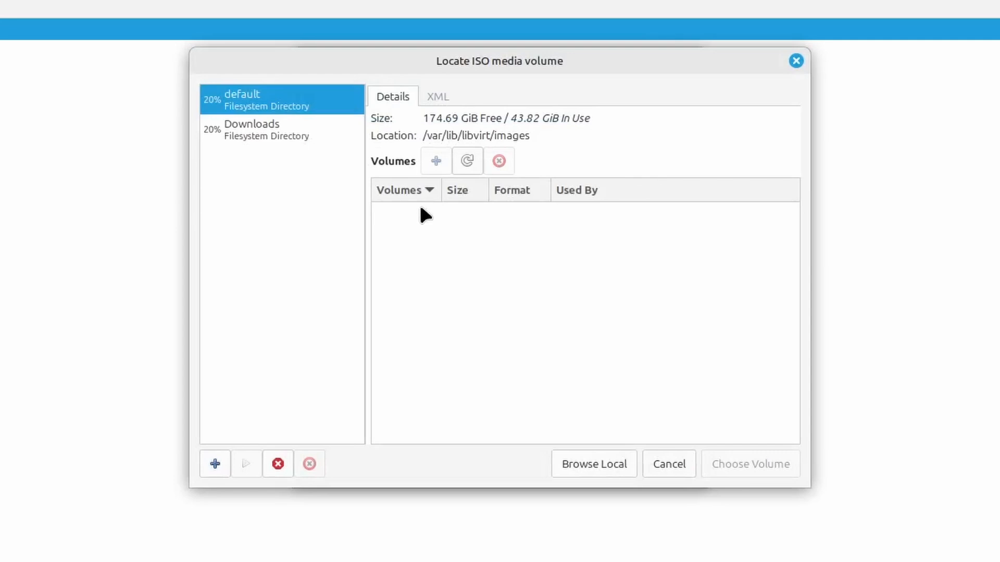
left_click(219, 462)
type("iso")
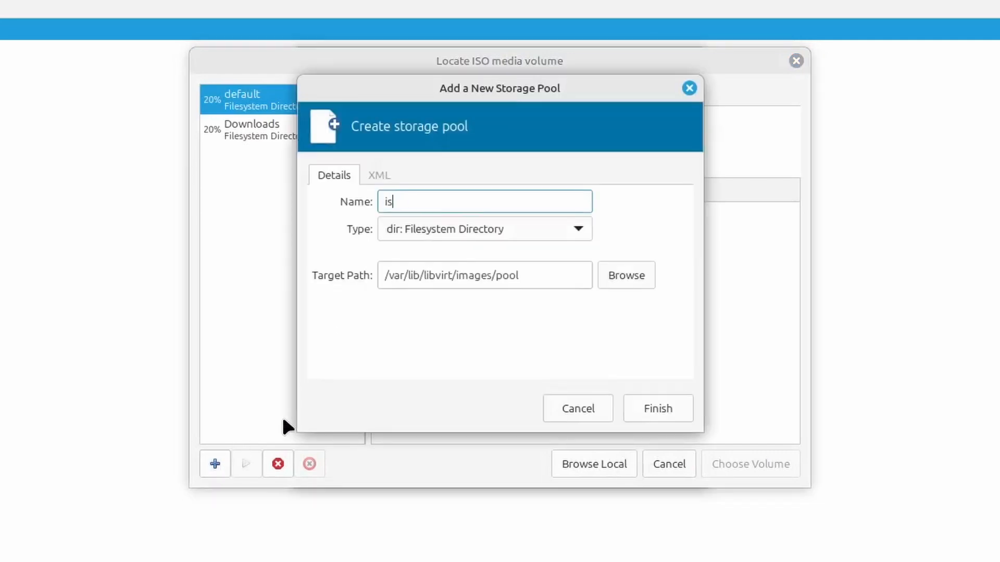
type("_images")
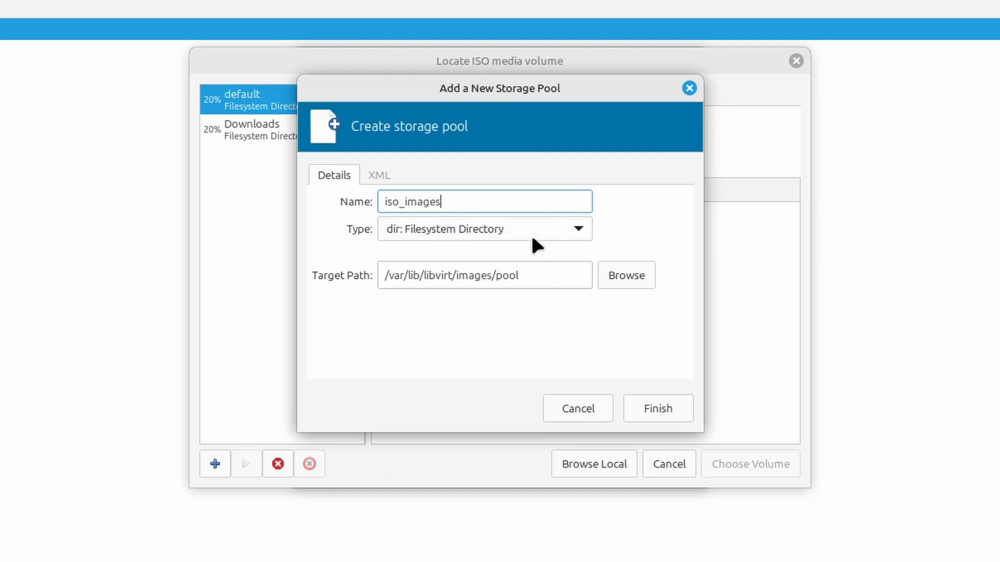
left_click(620, 277)
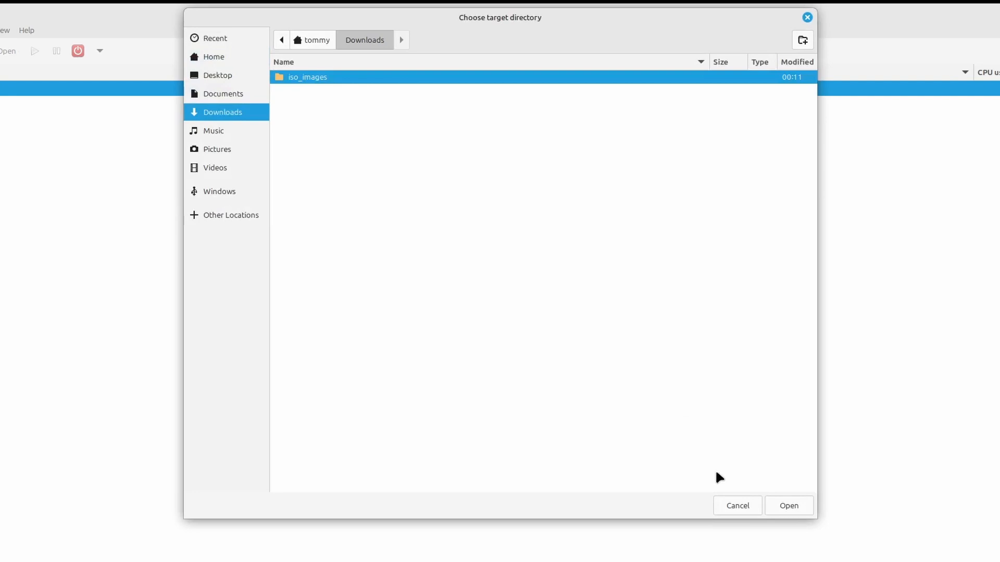
left_click(778, 504)
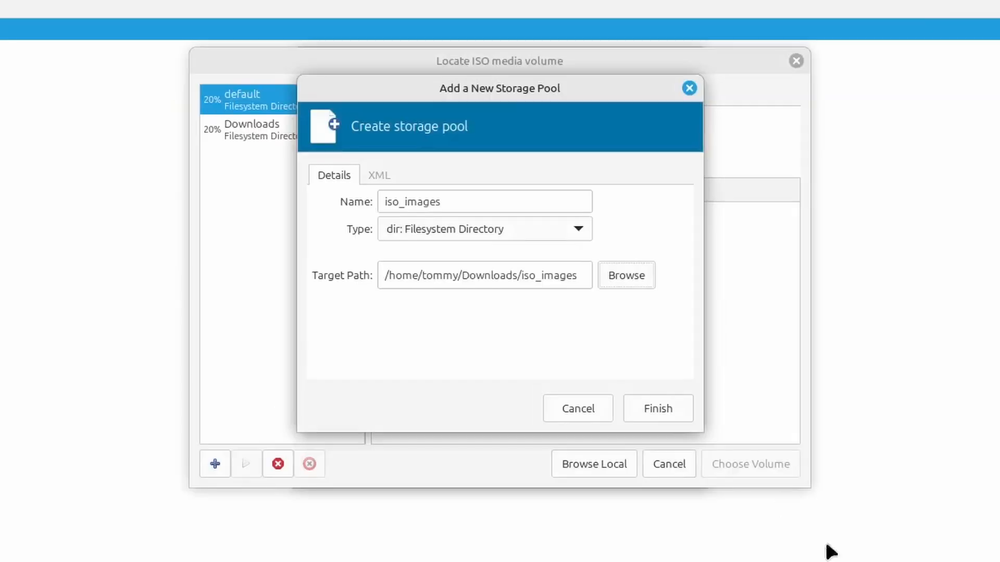
left_click(646, 411)
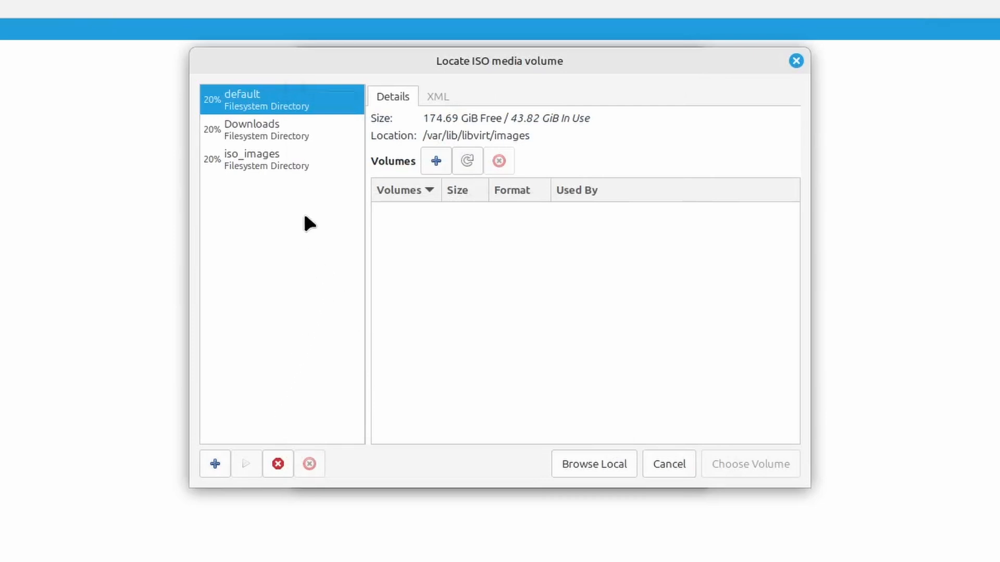
- Choose the FreeBSD-14.1-RELEASE-amd64-disc1.iso volume from the iso_images pool as the install media
left_click(289, 161)
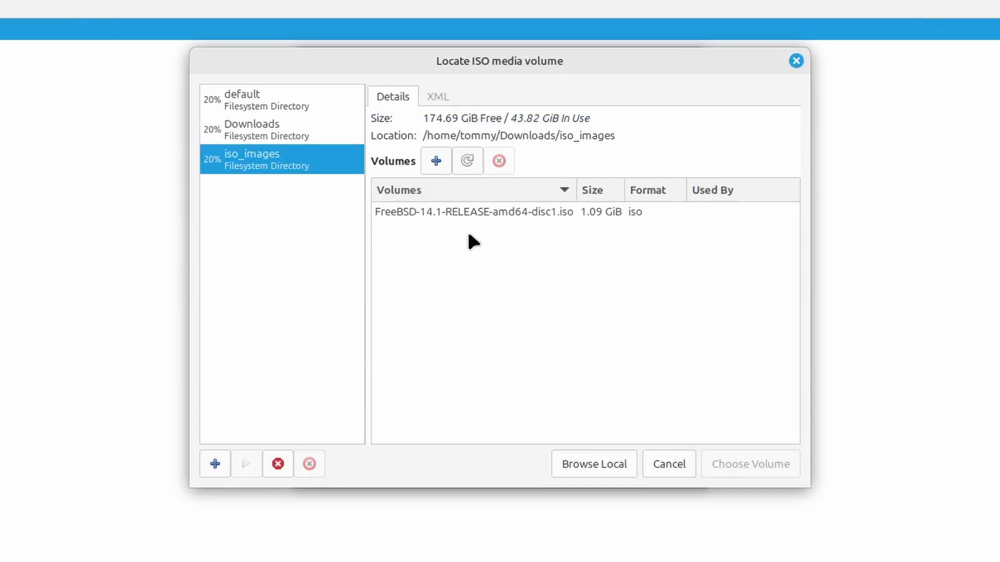
left_click(476, 214)
left_click(758, 459)
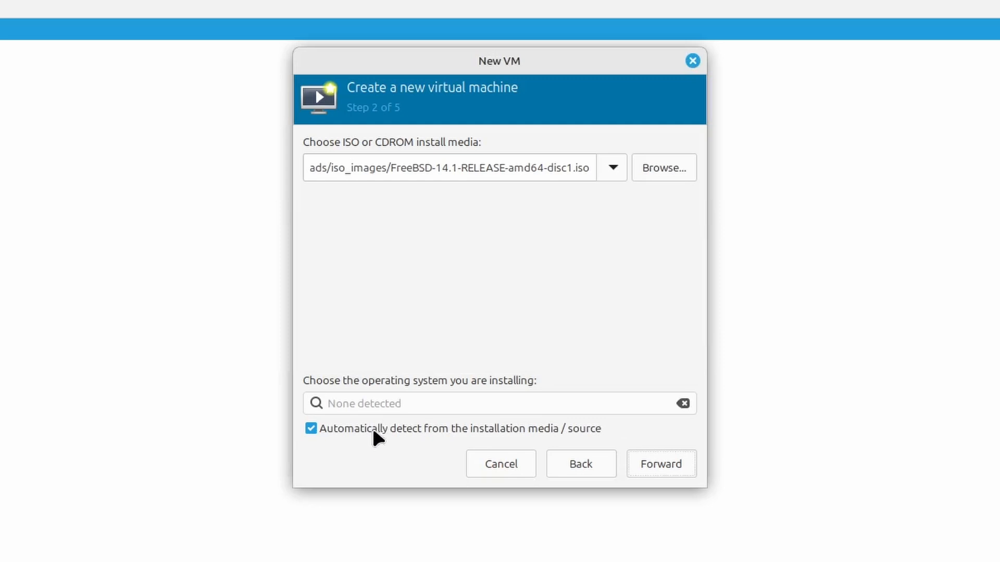
- Disable automatic OS detection, choose FreeBSD 14.0 as the operating system, and let the emulator's search permissions for the ISO path be corrected
left_click(373, 432)
left_click(371, 403)
type("free")
left_click(407, 169)
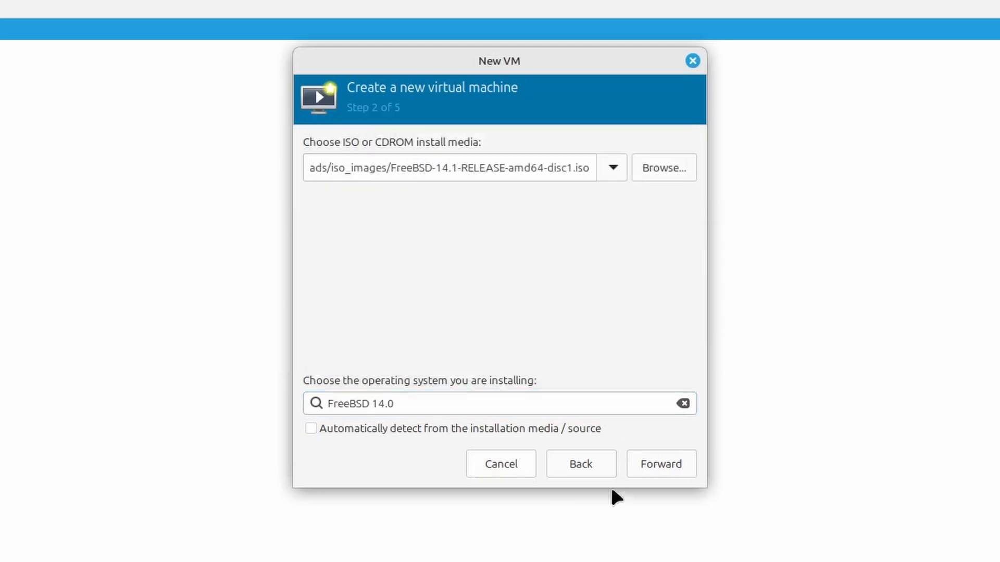
left_click(666, 469)
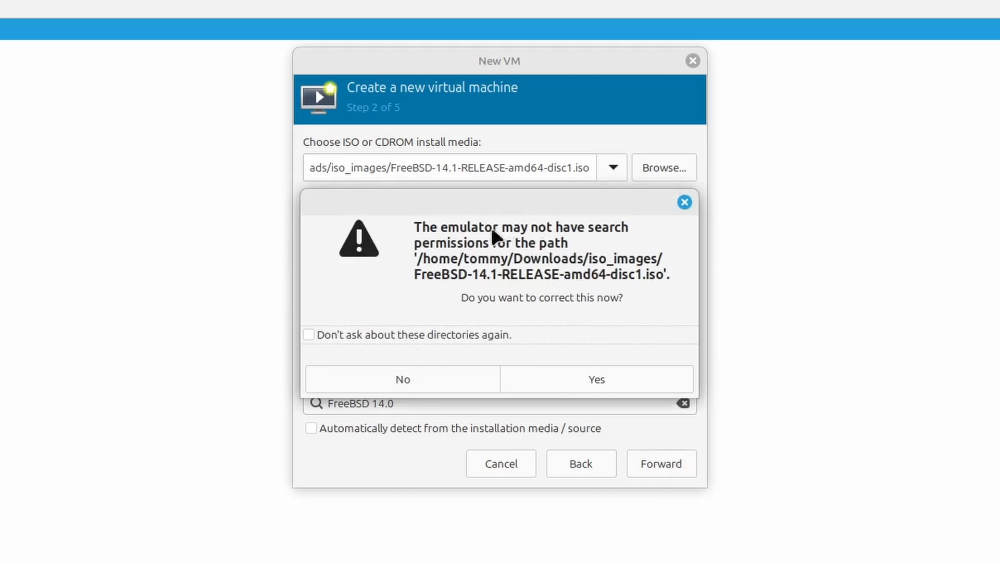
left_click(571, 380)
- Set the virtual machine's memory to 2048 MiB and its disk image size to 10 GiB
key("Tab")
type("2048")
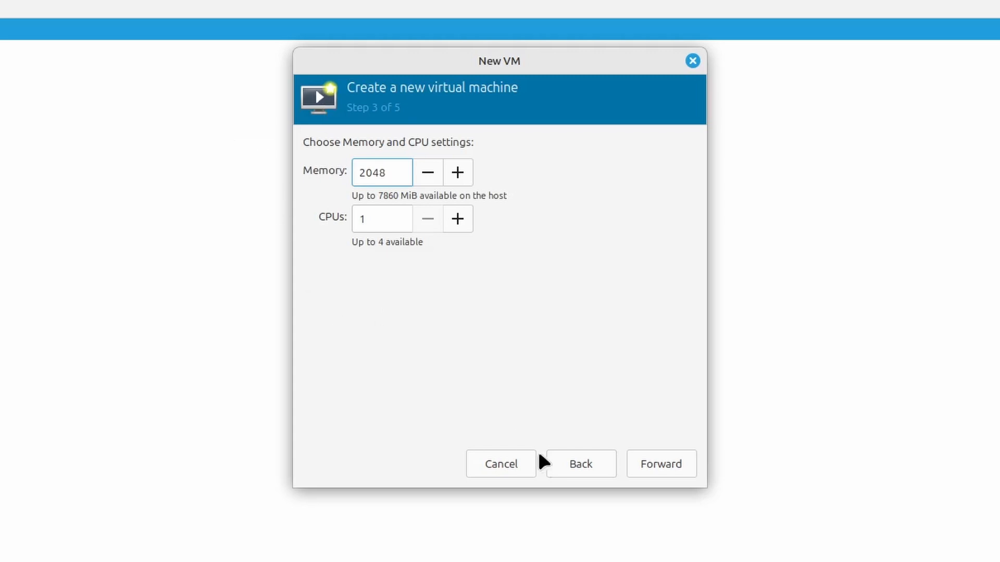
left_click(656, 464)
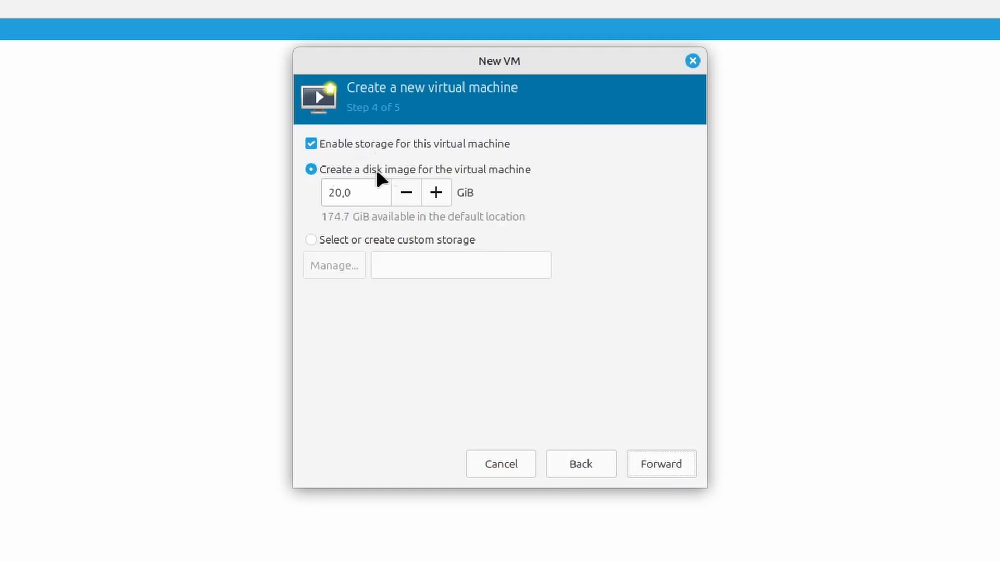
left_click_drag(368, 192, 286, 190)
type("10")
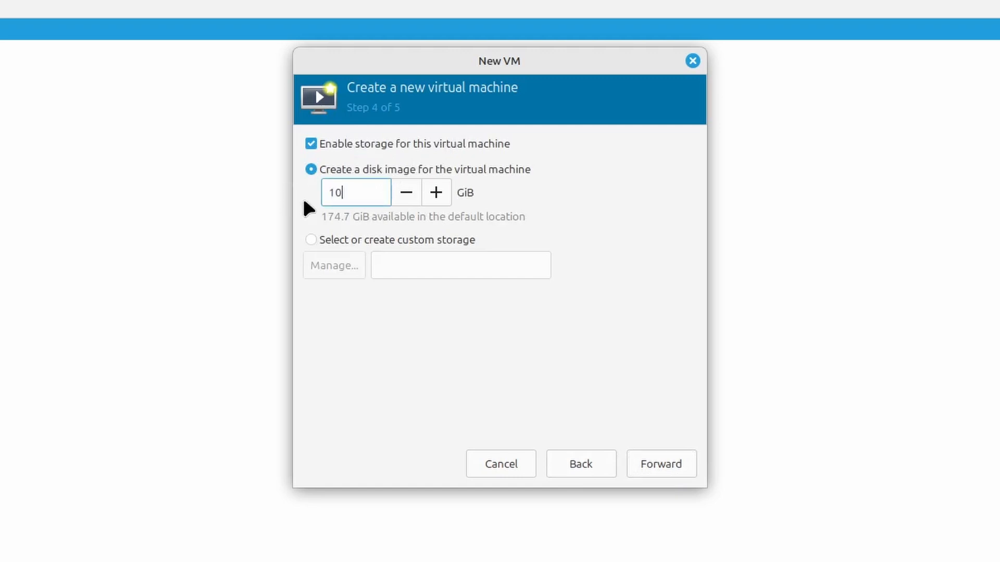
left_click(648, 467)
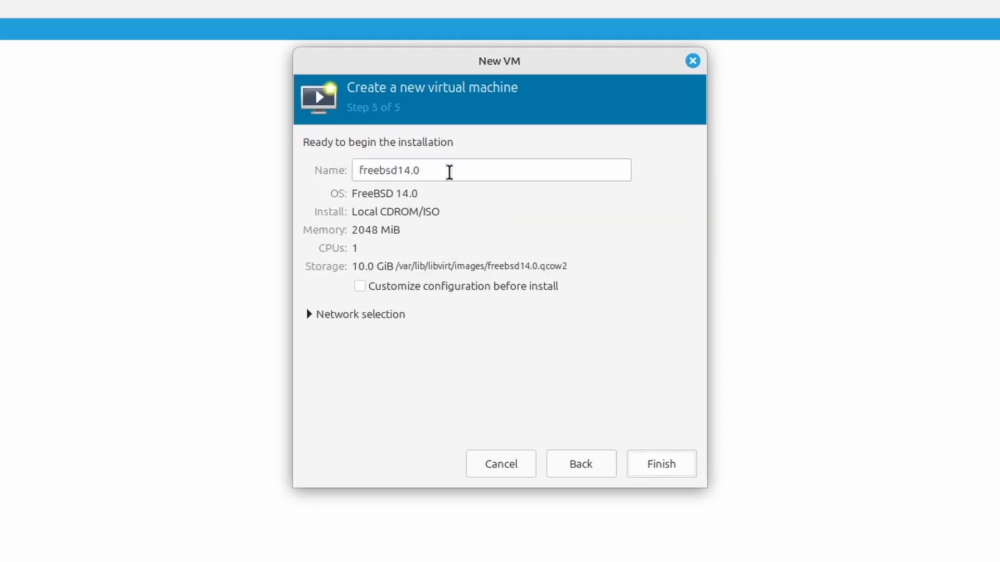
- Name the virtual machine FreeBSD14, leave configuration customization before install disabled, and finish creating it
left_click_drag(449, 172, 315, 160)
type("Free")
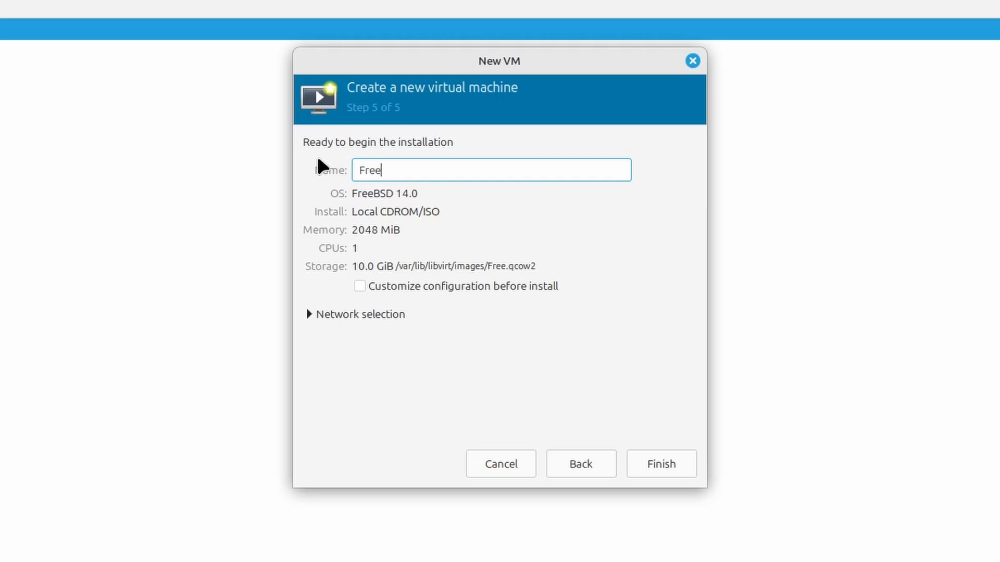
type("BSD14")
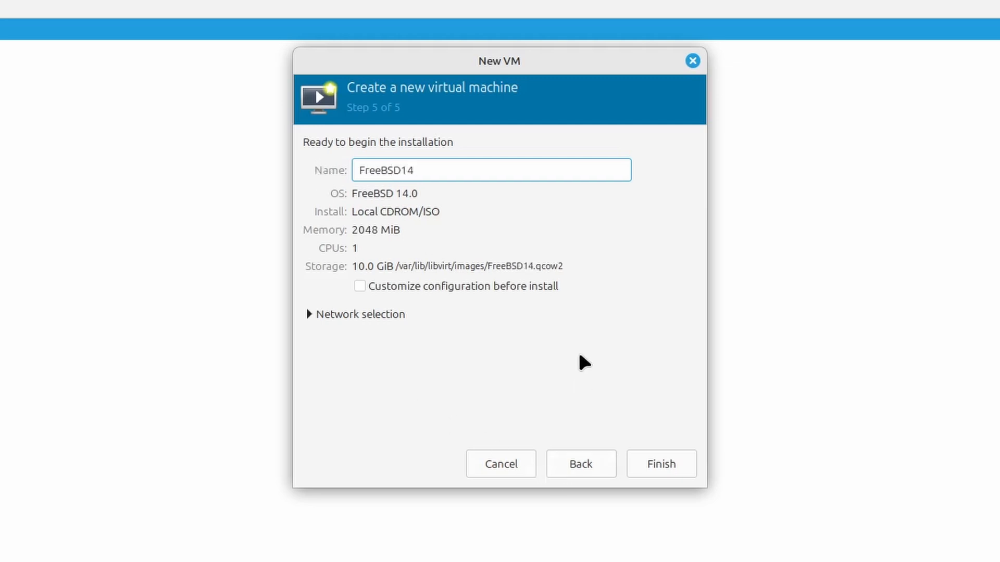
left_click(440, 291)
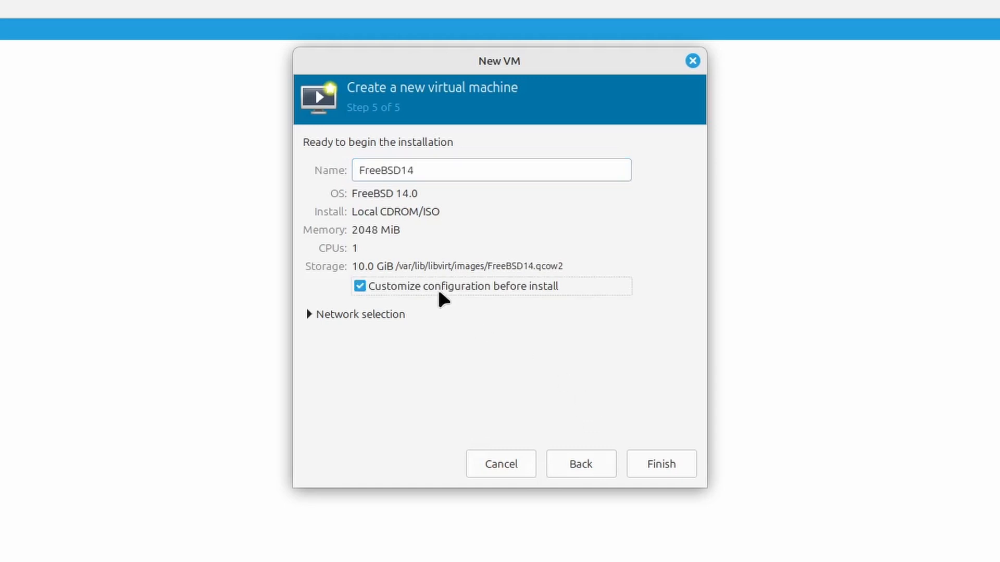
left_click(441, 294)
left_click(665, 468)
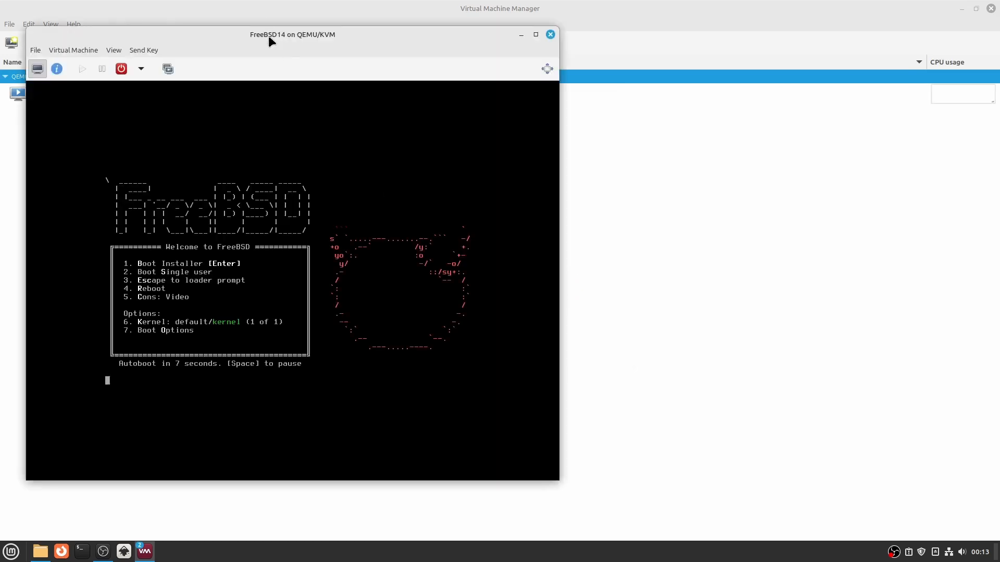
- Maximize the FreeBSD14 console window, boot the FreeBSD installer, and release the pointer from the guest
left_click_drag(268, 36, 502, 35)
double_click(502, 36)
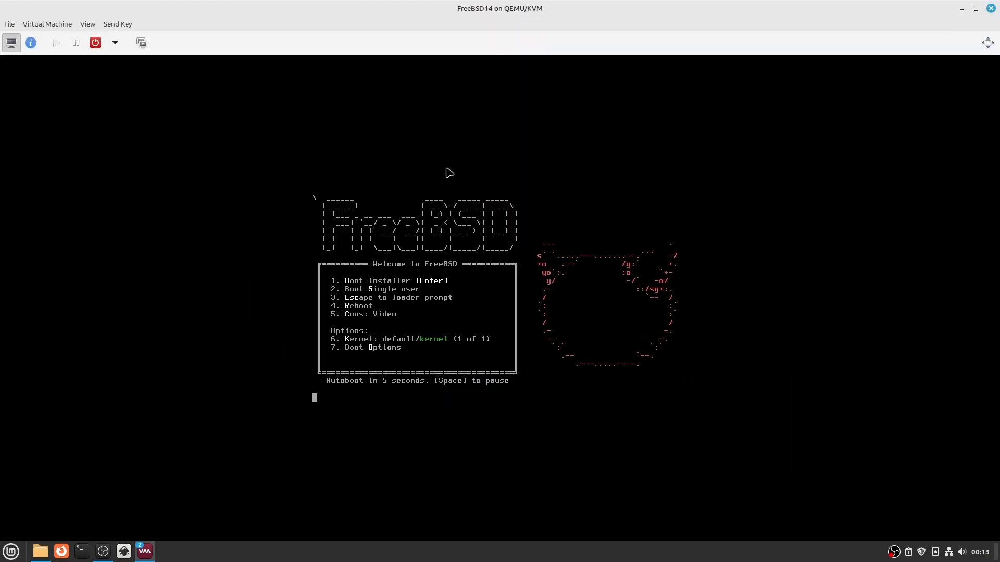
key("Return")
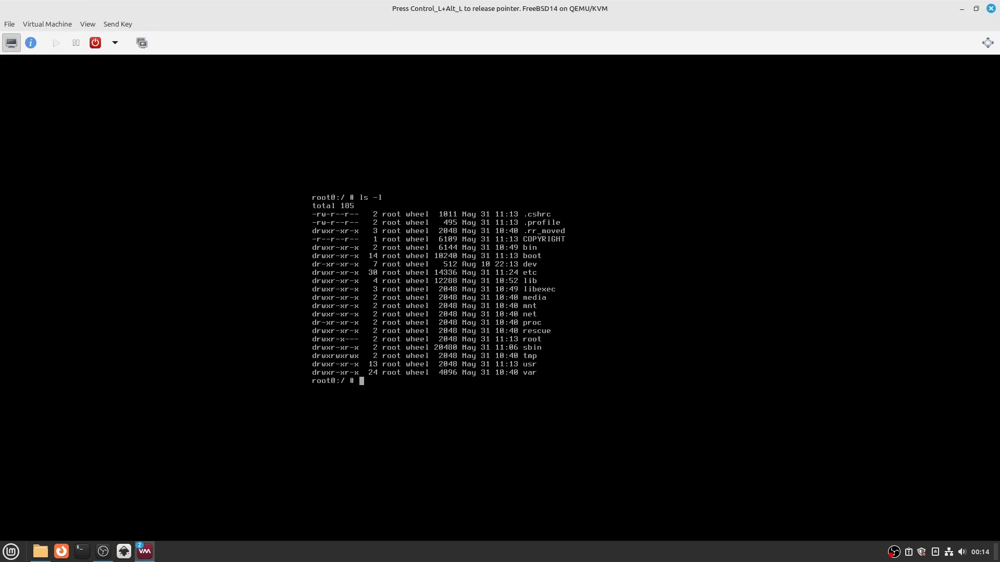
key("ctrl+alt")
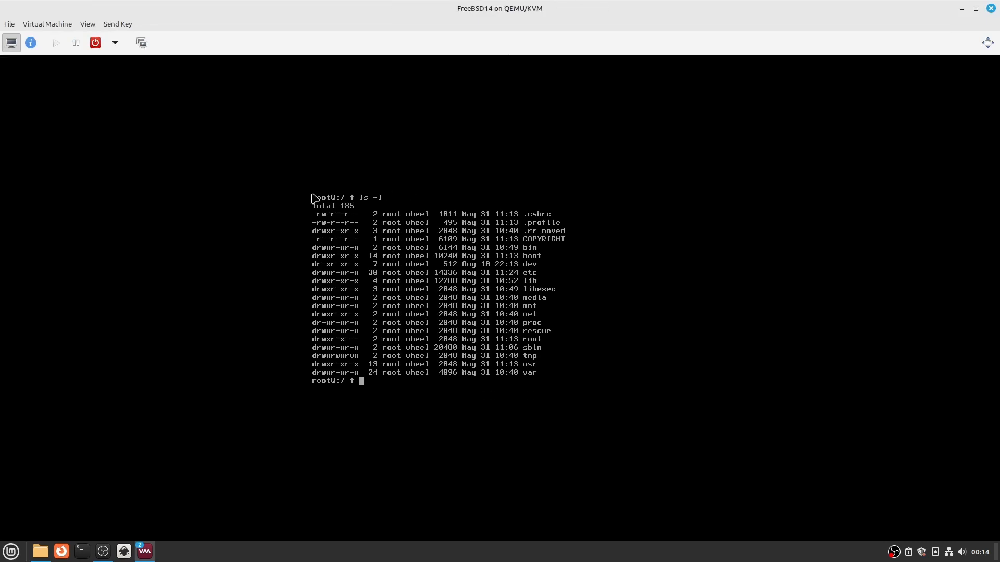
- Review the console window's send-key and view options, view the FreeBSD14 hardware details, and return to the console
left_click(117, 24)
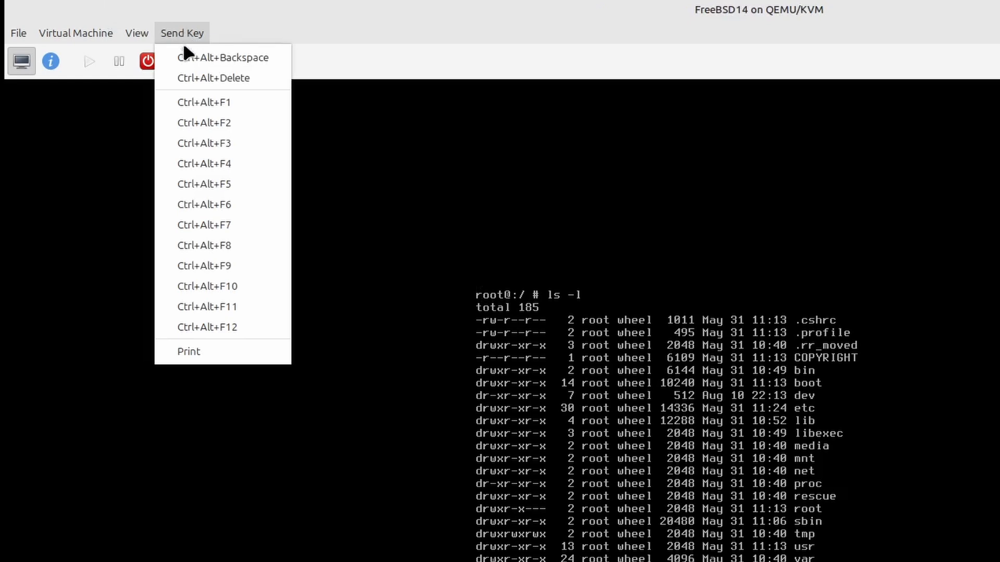
mouse_move(132, 42)
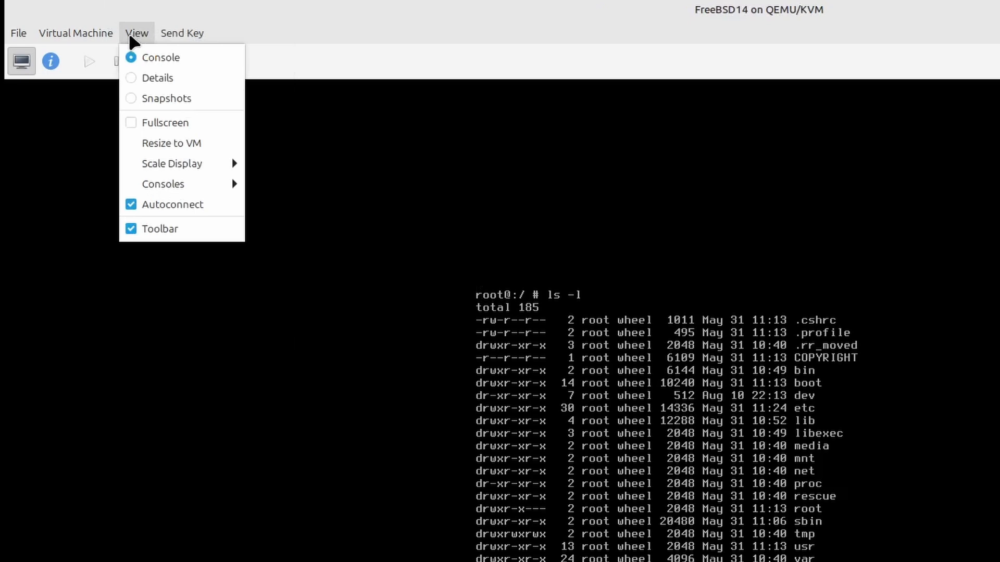
mouse_move(102, 32)
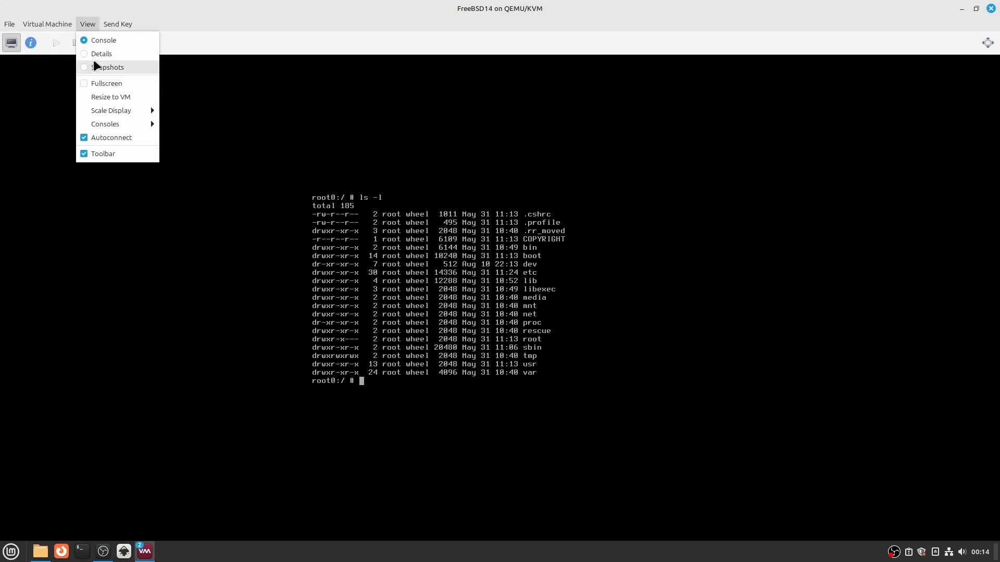
left_click(100, 56)
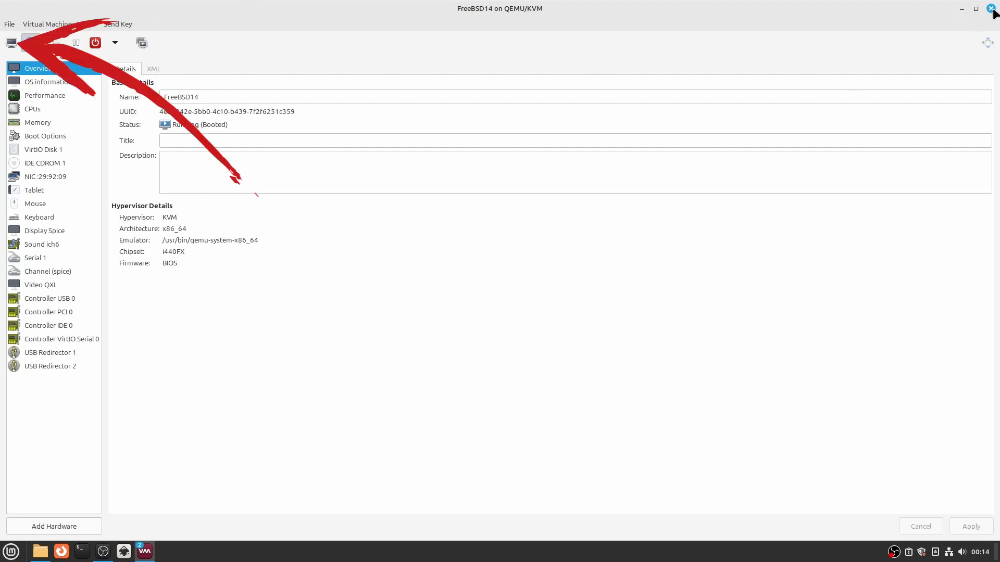
left_click(11, 44)
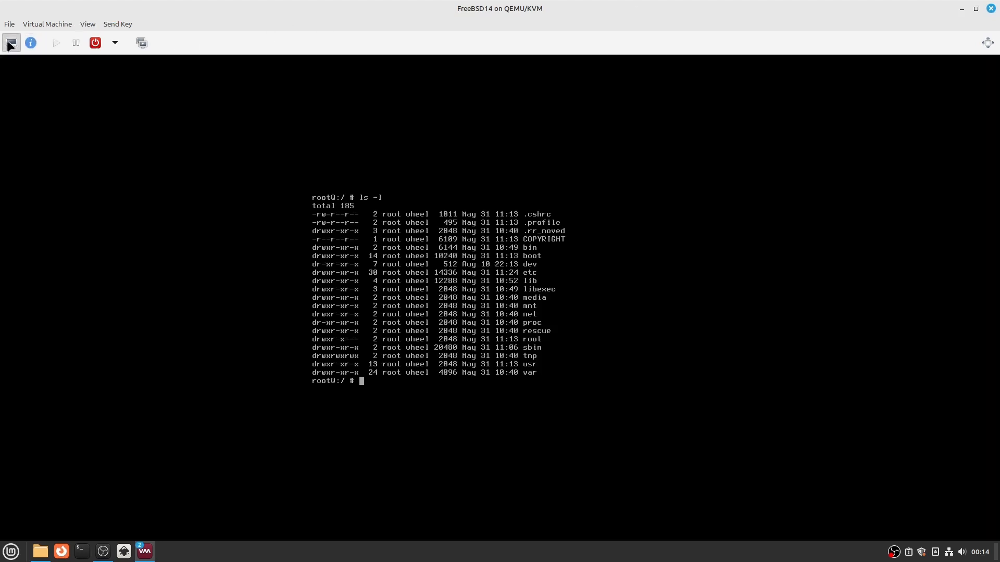
- Check the available shutdown options and power off the FreeBSD guest from its shell with poweroff
left_click(115, 43)
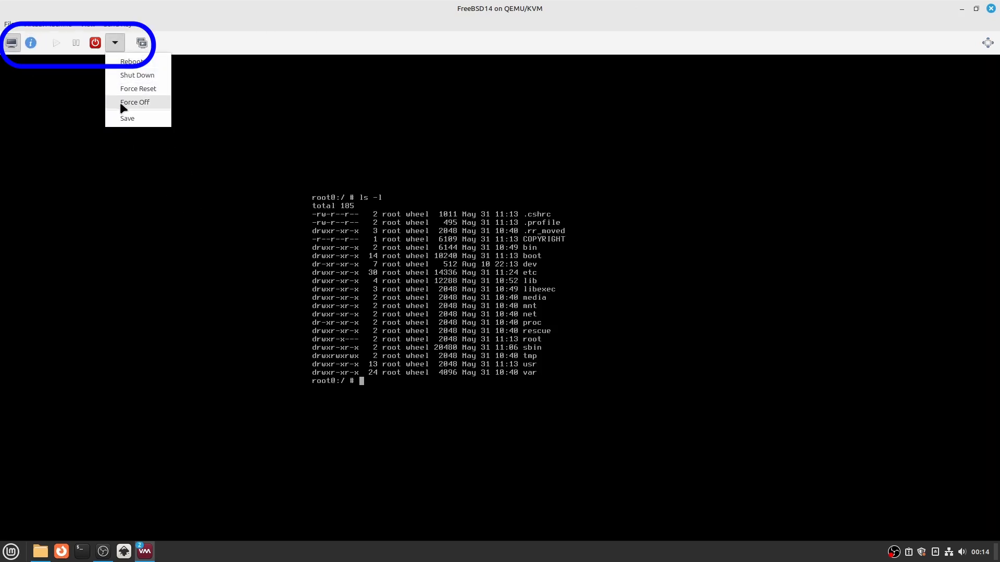
left_click(36, 21)
type("powero")
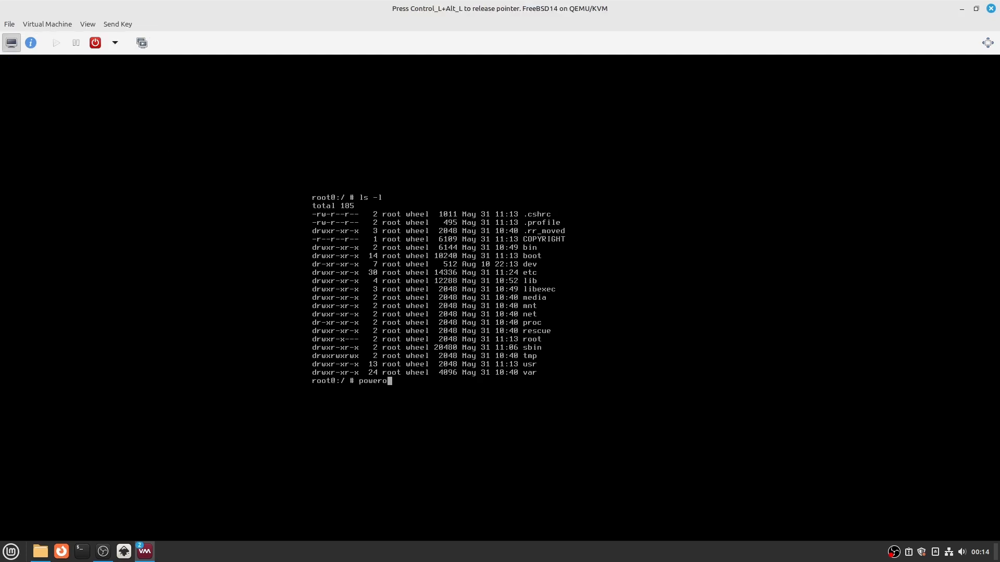
type("ff")
key("Return")
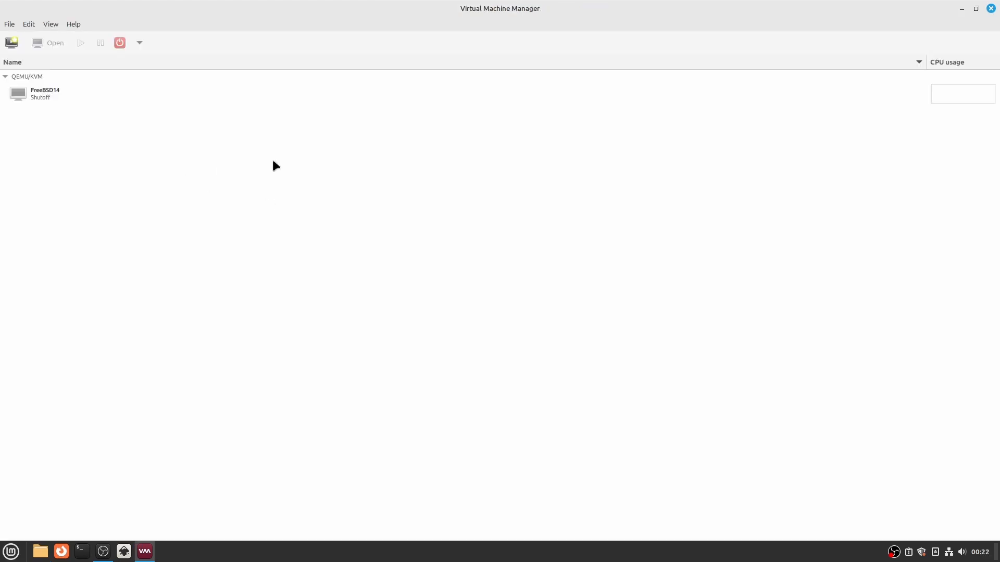
- Start a new virtual machine from local install media, using Zorin-OS-17.1-Core-64-bit-r2.iso from the iso_images pool
left_click(11, 43)
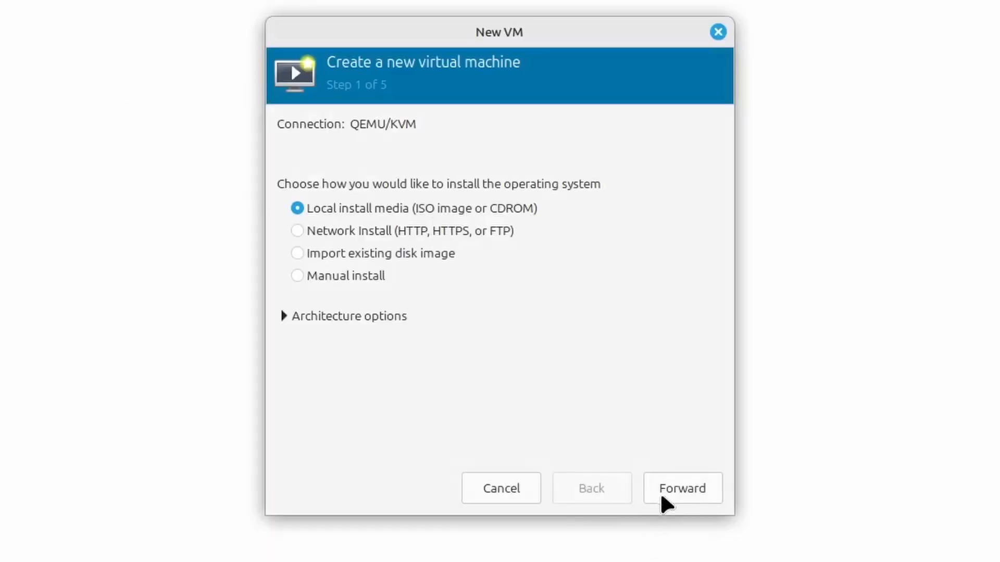
left_click(660, 492)
left_click(670, 156)
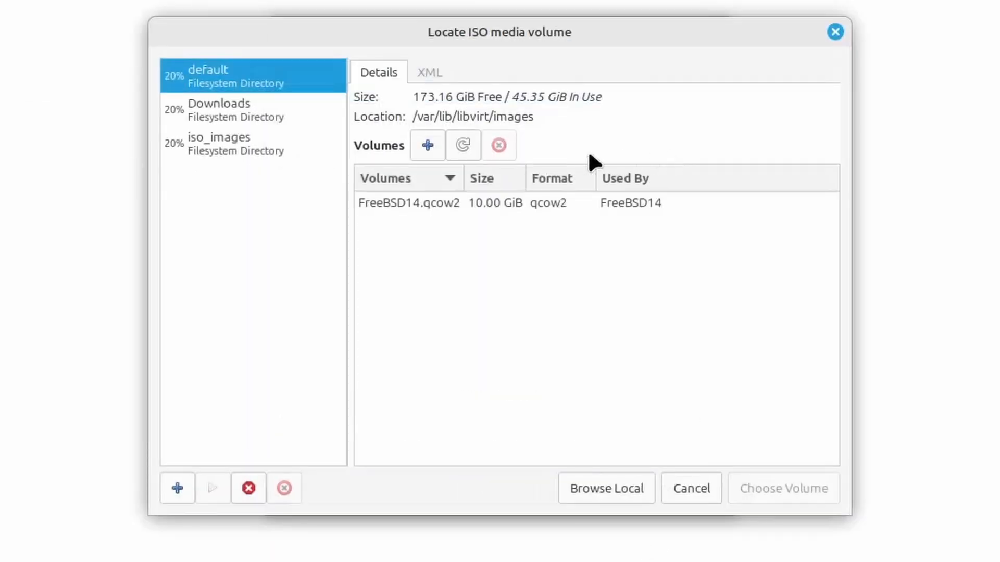
left_click(233, 145)
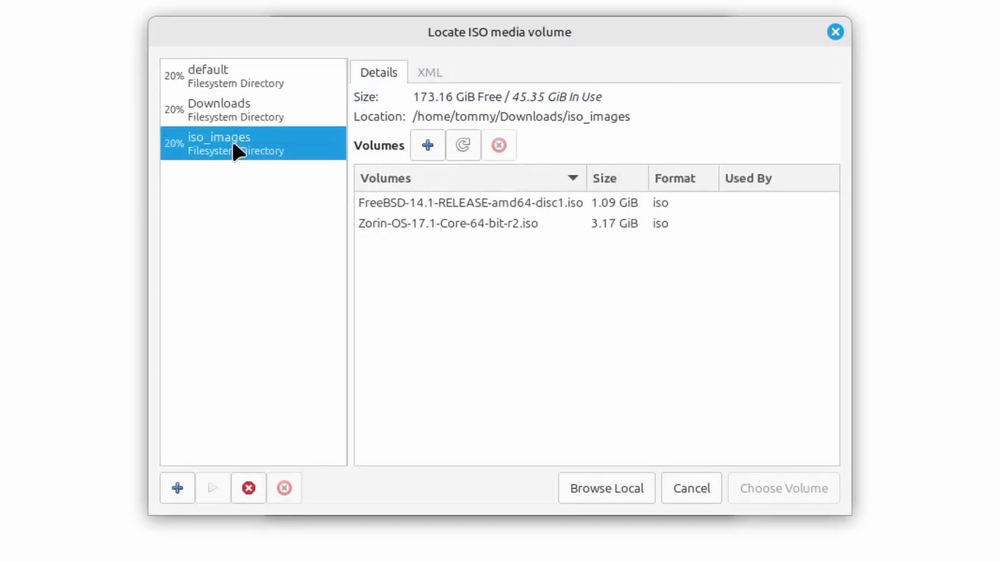
left_click(373, 227)
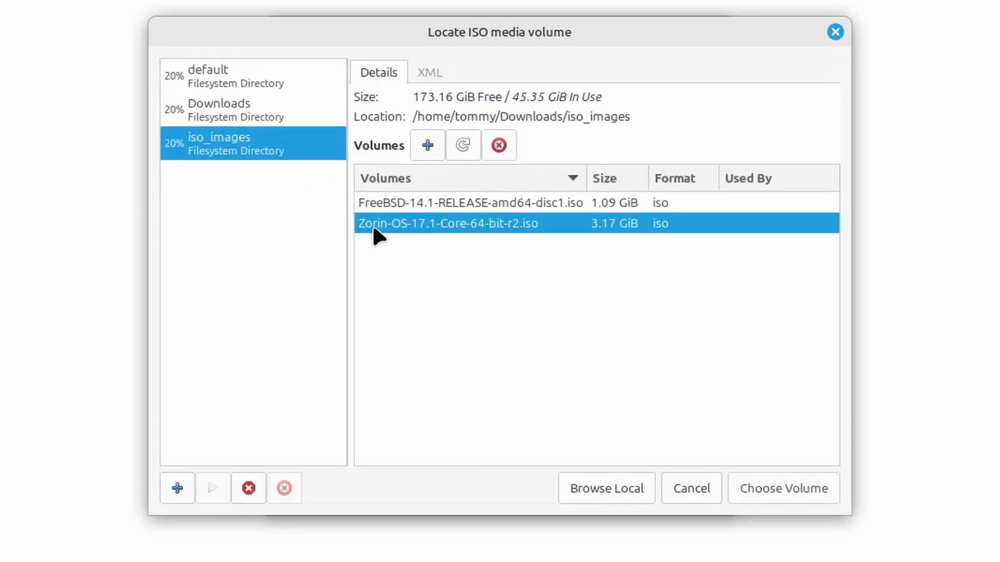
left_click(748, 494)
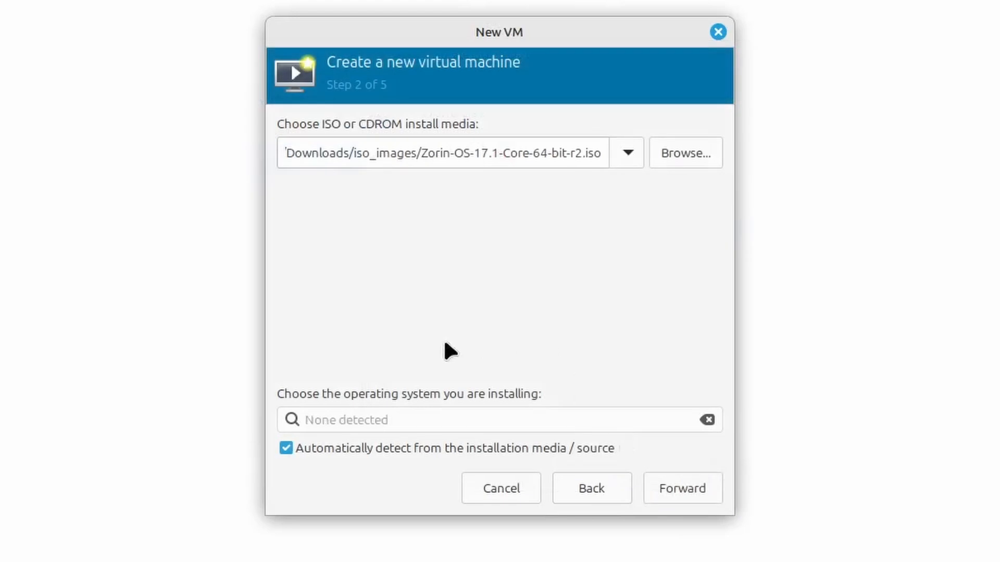
- Disable automatic OS detection and choose Generic Linux 2022 as the operating system
left_click(416, 446)
left_click(410, 417)
type("z")
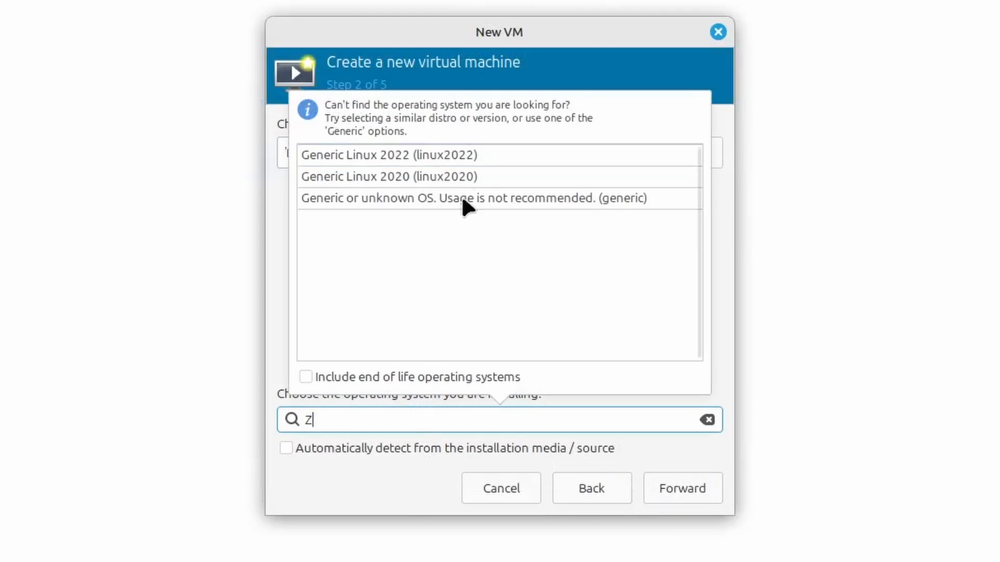
left_click(474, 165)
left_click(687, 492)
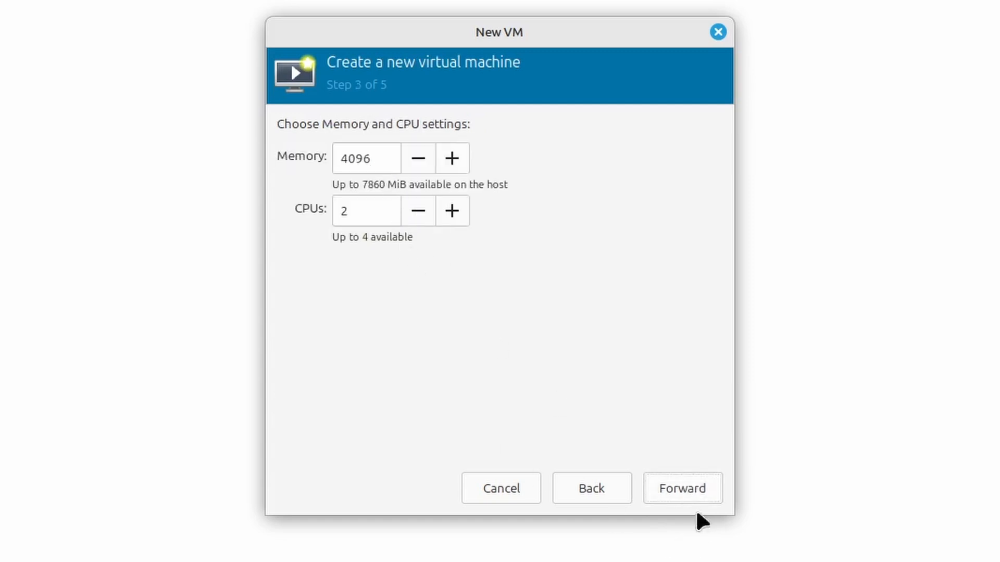
- Accept 4096 MiB memory, 2 CPUs and a 25 GiB disk image, name the virtual machine ZorinOS, and finish creating it
left_click(682, 501)
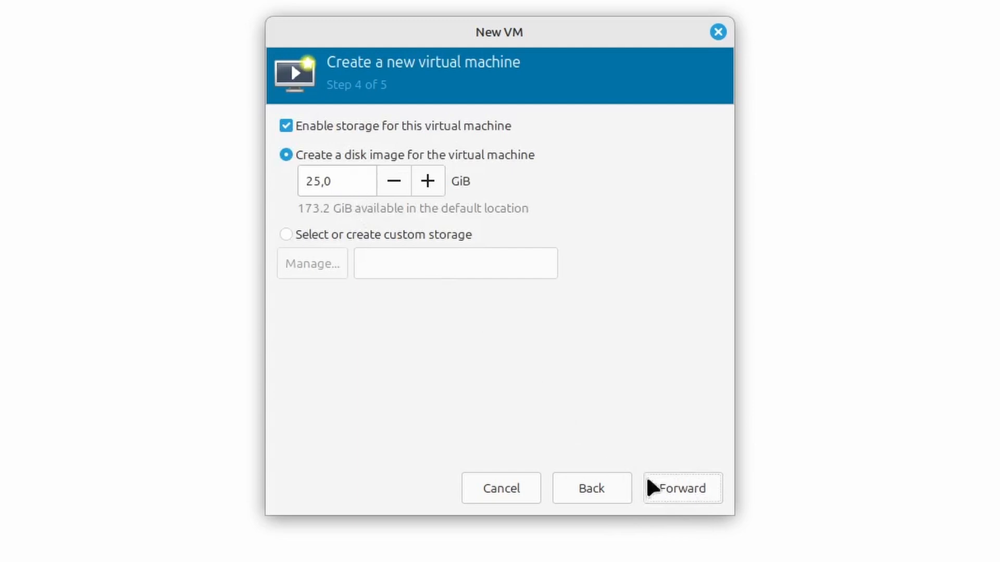
left_click(678, 490)
double_click(417, 155)
type("ZorinOS")
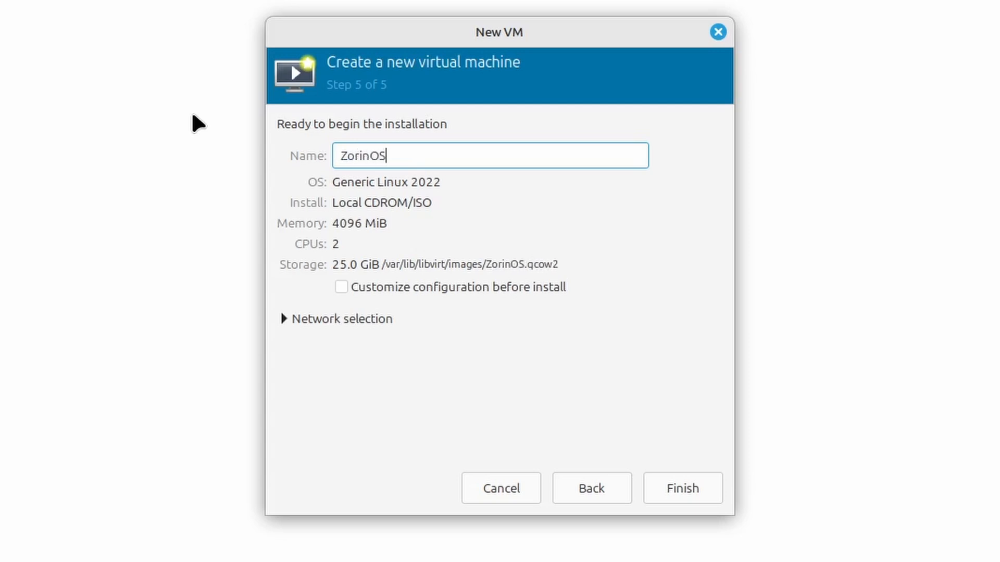
left_click(676, 489)
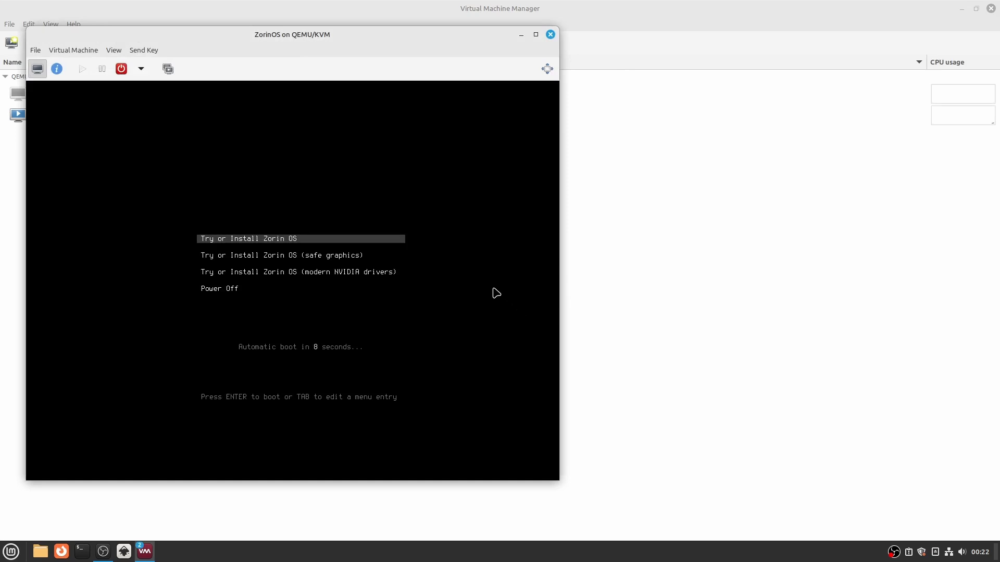
- Boot Try or Install Zorin OS, cancel the filesystem check, and show the guest in fullscreen
key("Return")
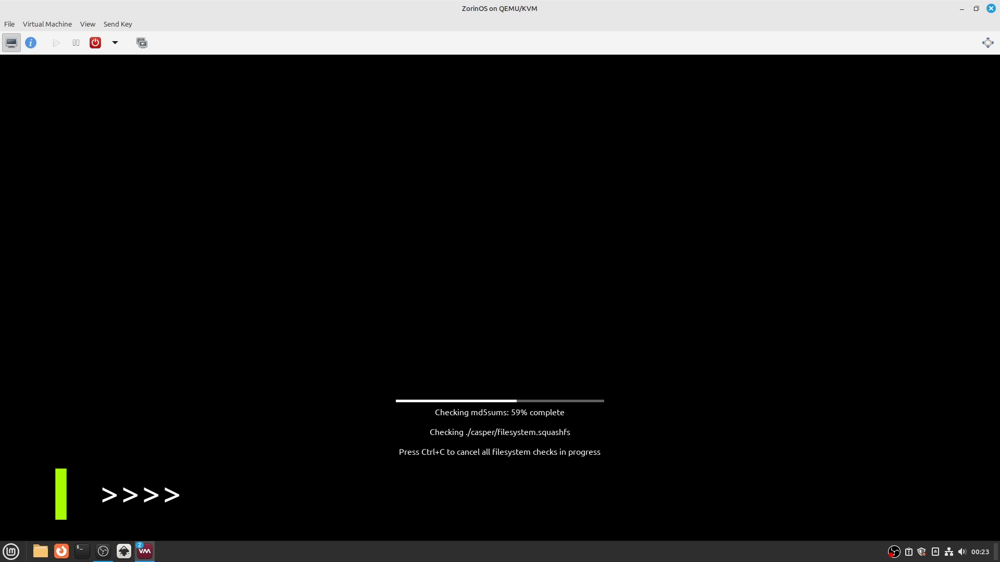
key("ctrl+c")
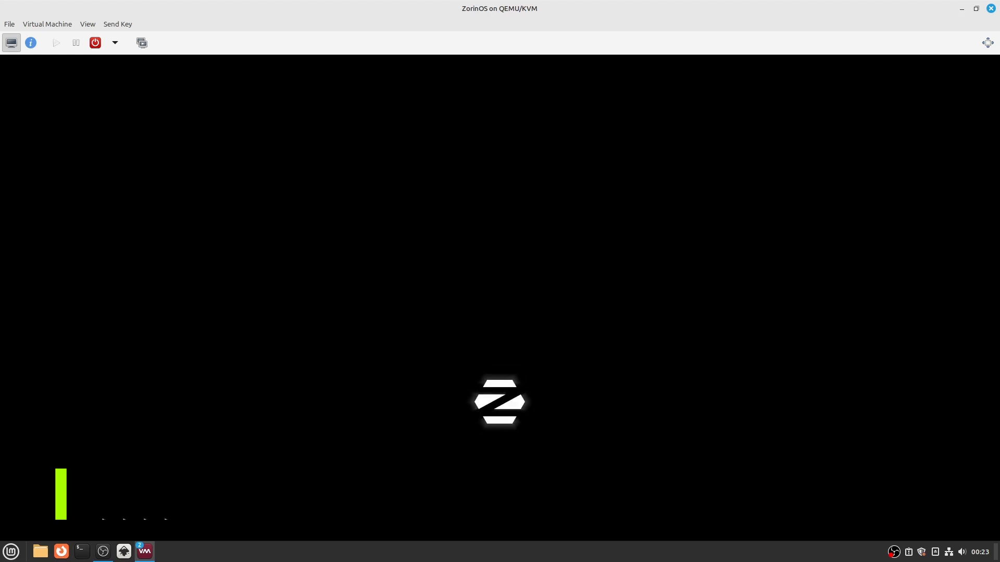
left_click(90, 25)
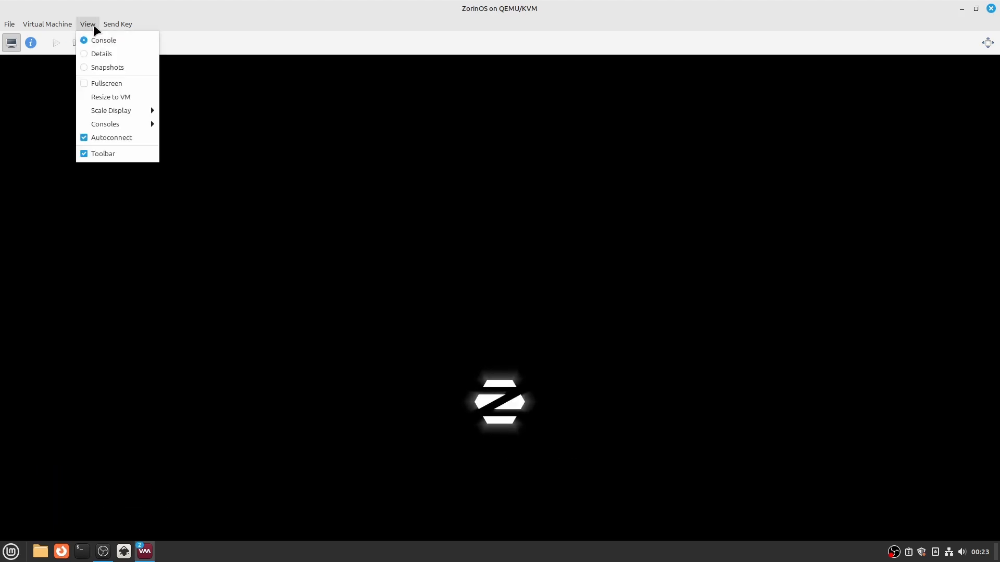
left_click(104, 85)
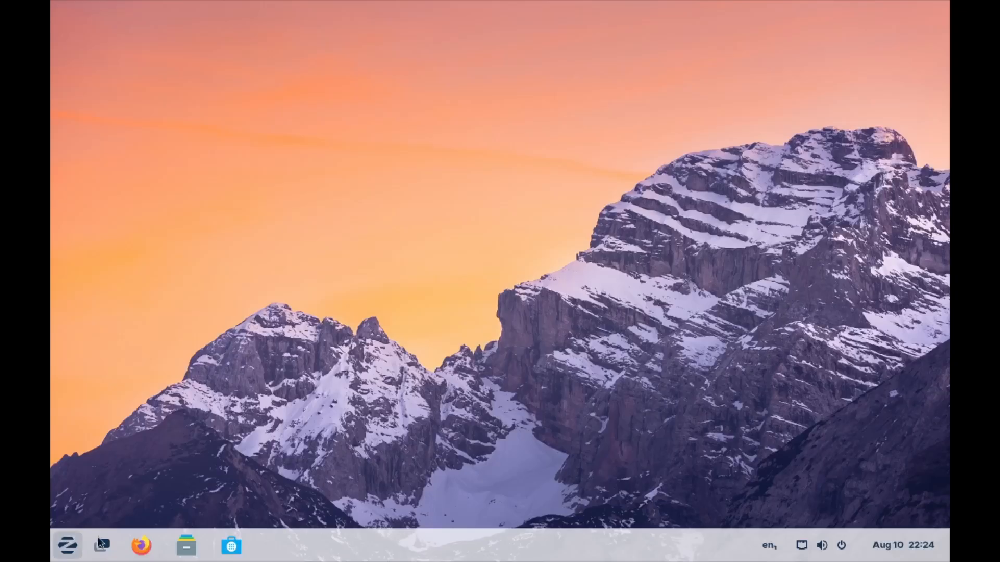
- Explore the Zorin OS live desktop and browse its application menu down to the System Tools category
left_click(195, 545)
left_click(245, 205)
left_click(253, 182)
left_click(797, 62)
left_click(67, 546)
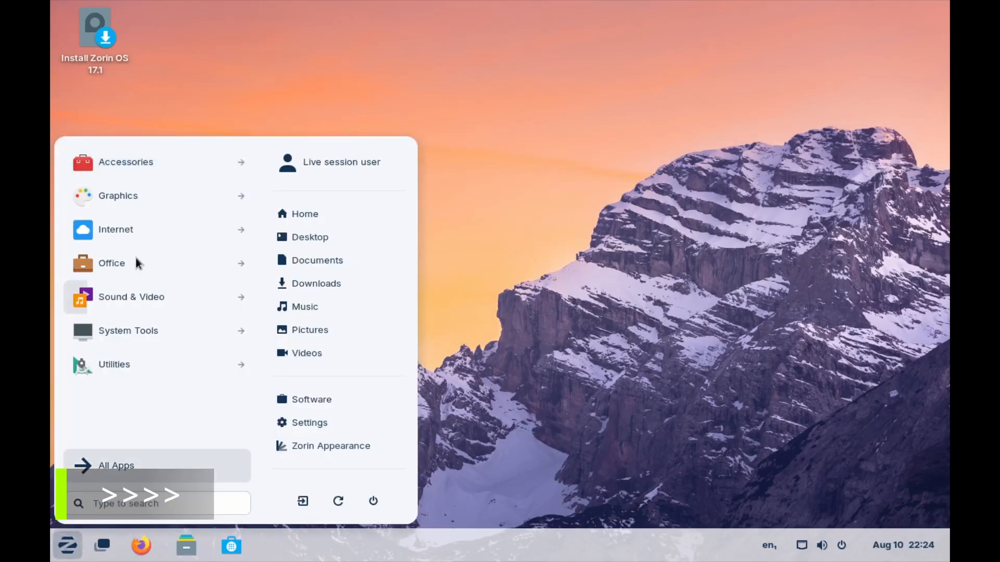
left_click(218, 203)
left_click(104, 465)
left_click(180, 333)
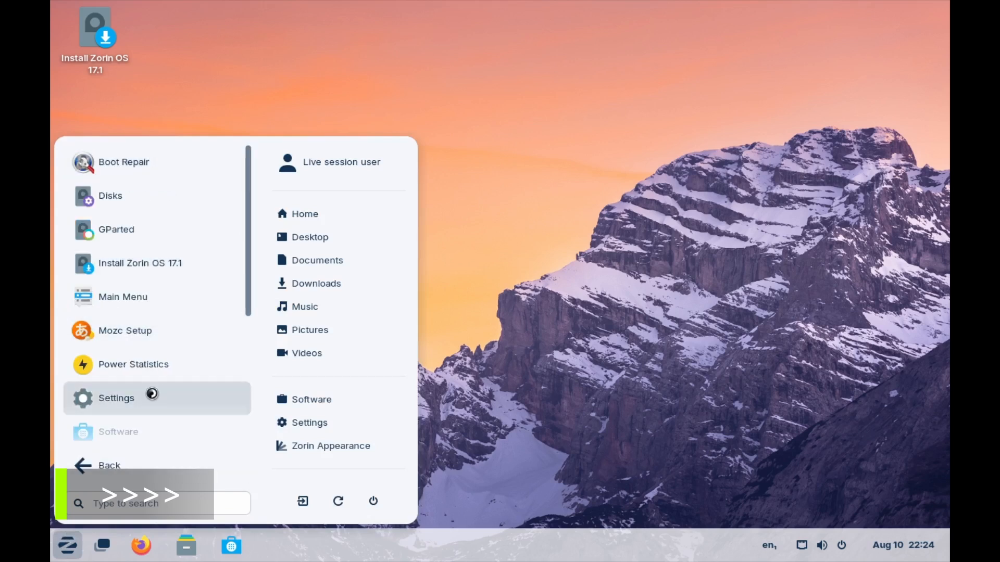
- View the Location Services page in the guest's Privacy settings and close the settings window
left_click(217, 397)
left_click(205, 310)
left_click(229, 110)
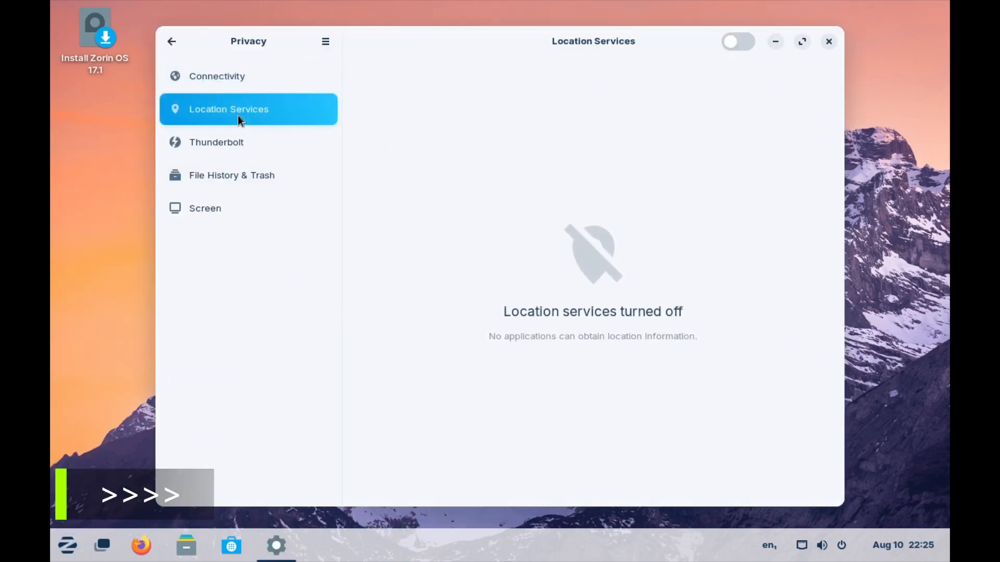
left_click(828, 41)
left_click(102, 546)
- Search the guest's application menu for system, review the About page down to the Virtualization entry, and close it
left_click(67, 545)
type("system")
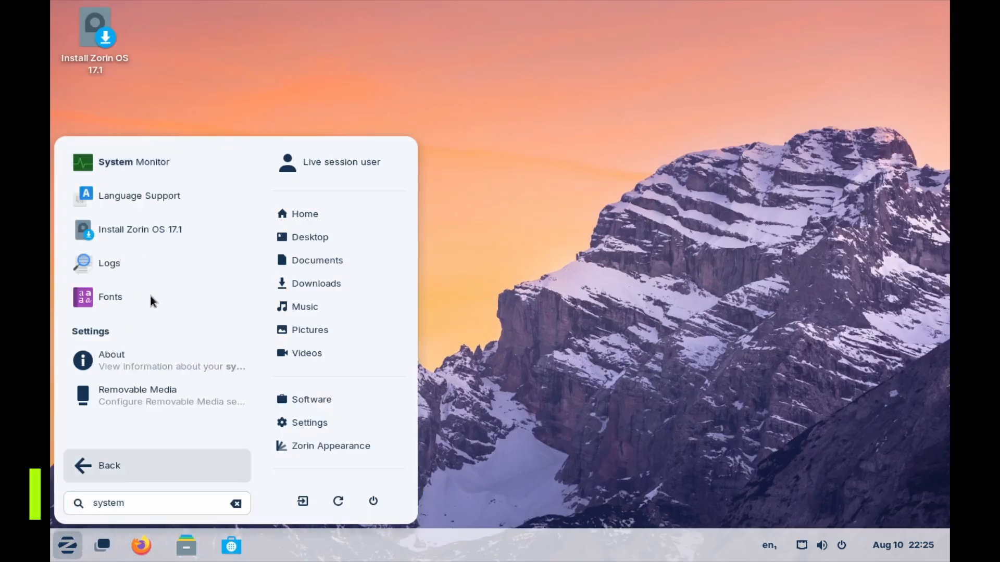
left_click(110, 355)
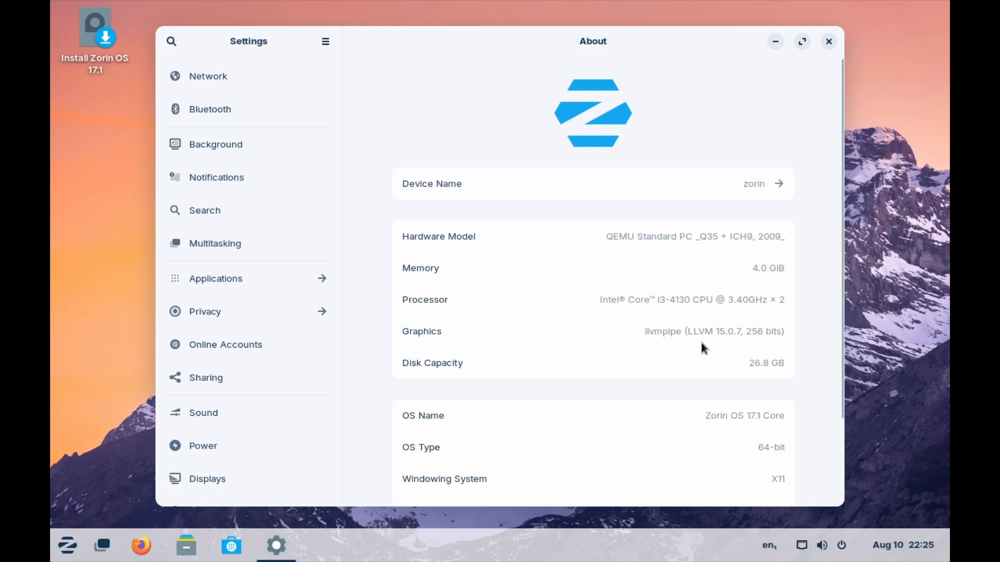
scroll(701, 344, "down", 4)
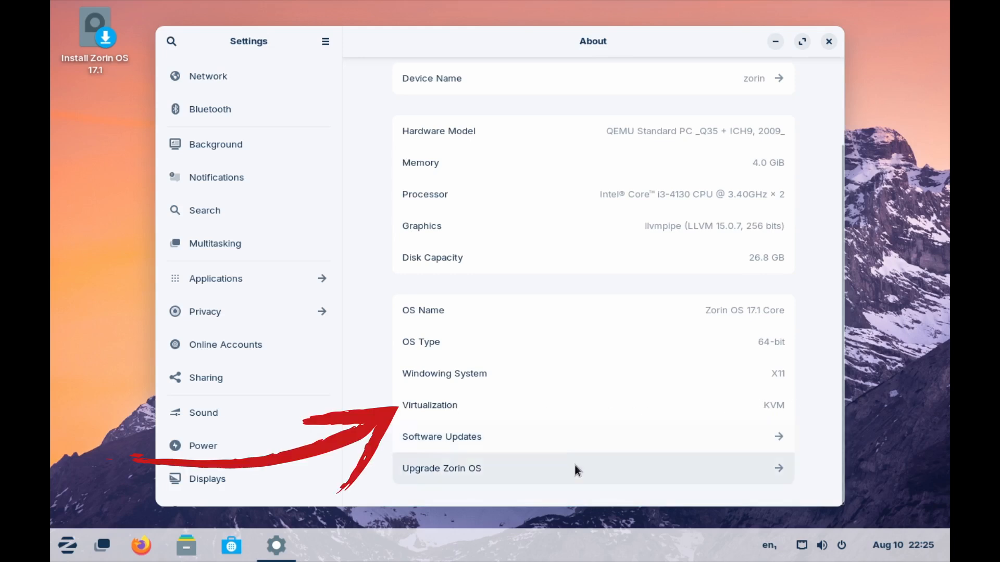
left_click(828, 41)
- Open a terminal in the Zorin guest and check the kernel release with uname -r
left_click(68, 546)
type("ter")
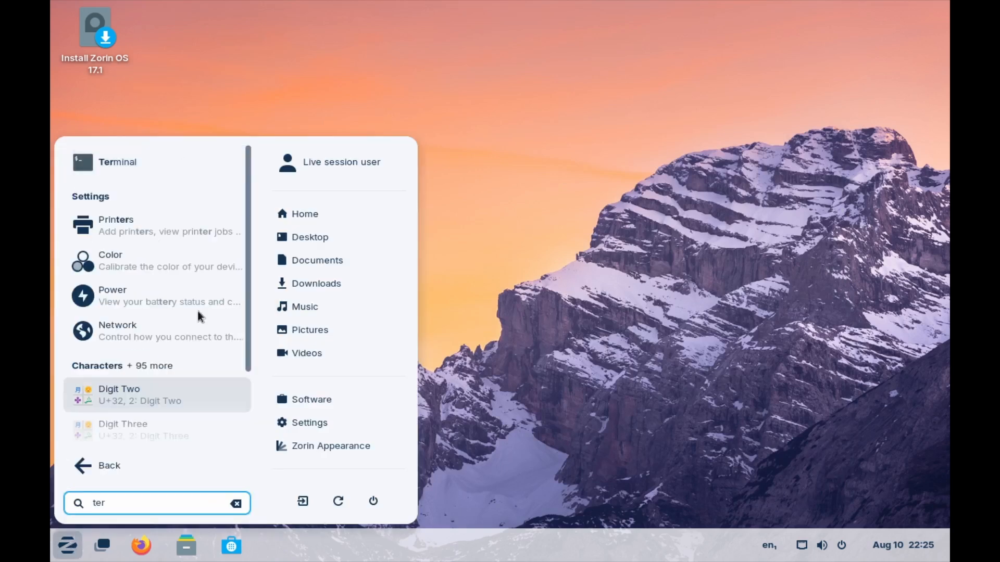
key("Return")
type("uname -r")
key("Return")
- Shut down the Zorin guest from the terminal with shutdown -h now
type("shutdown -h now")
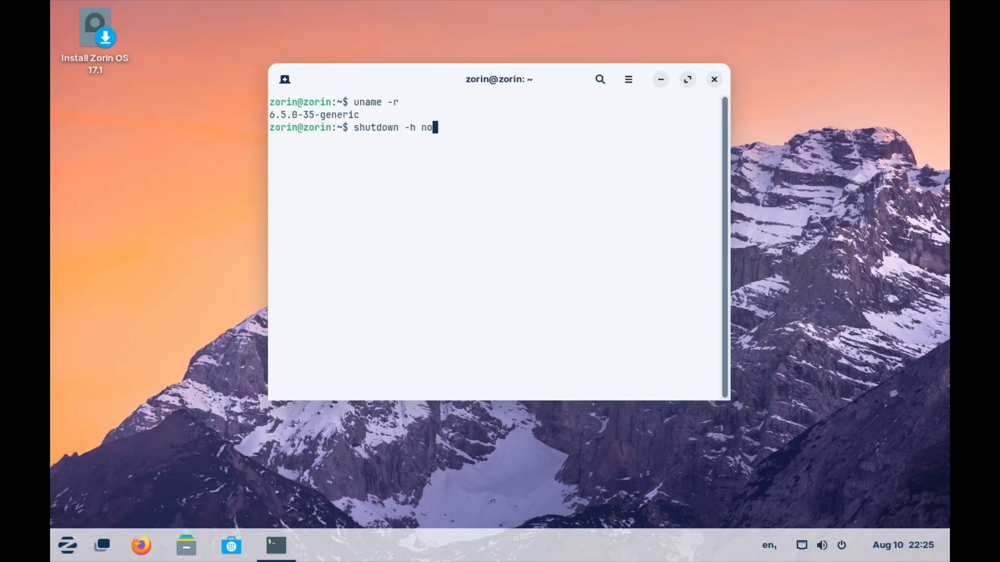
key("Return")
key("Return")
- Start both the FreeBSD14 and ZorinOS virtual machines from the virtual machine list
left_click(82, 93)
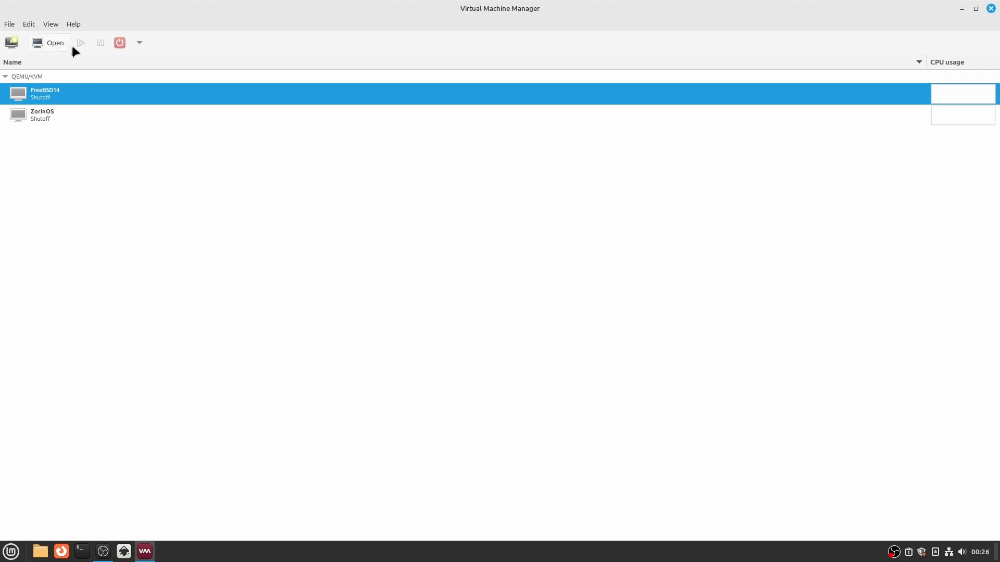
left_click(82, 116)
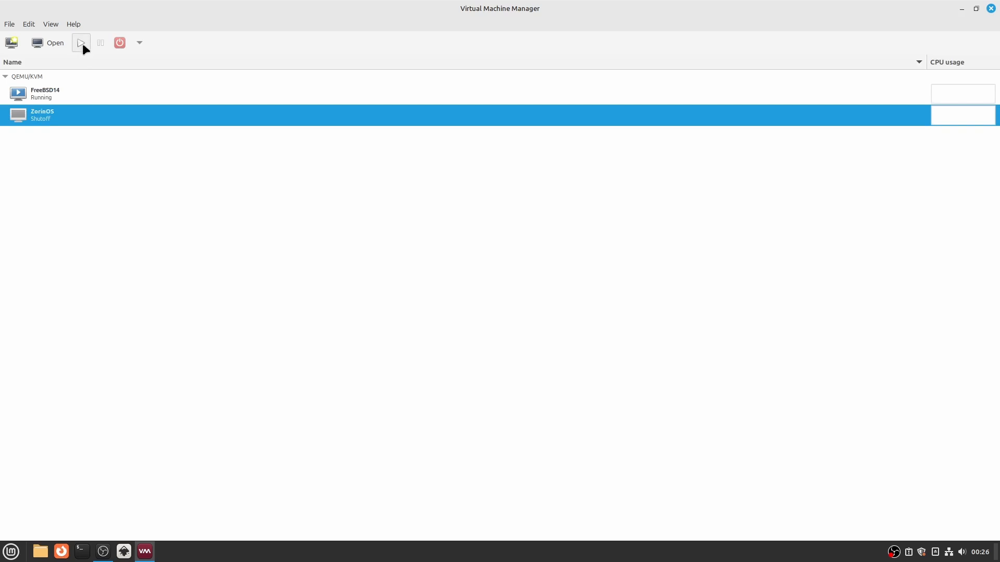
left_click(81, 42)
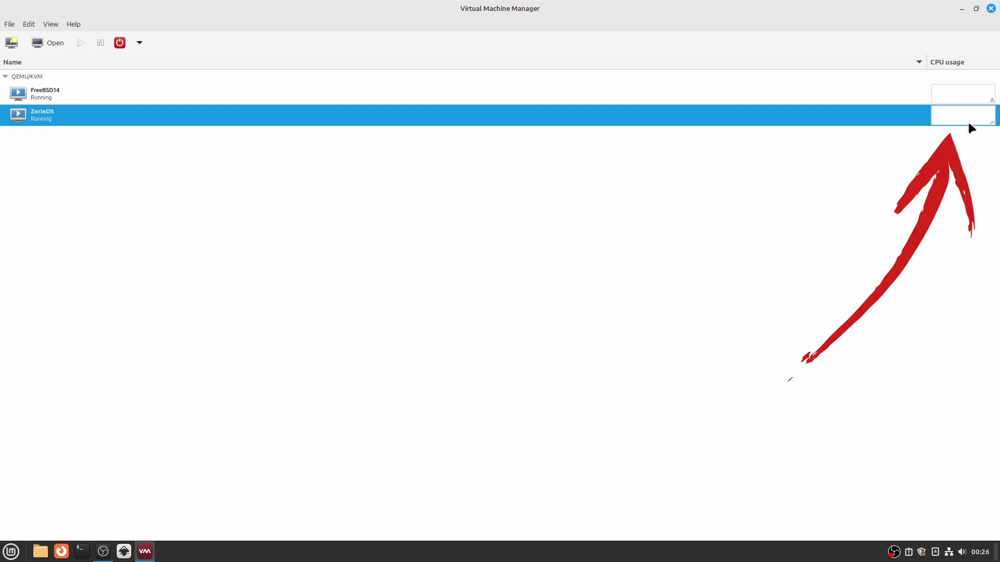
- Open the ZorinOS virtual machine's console and force the machine off
right_click(449, 116)
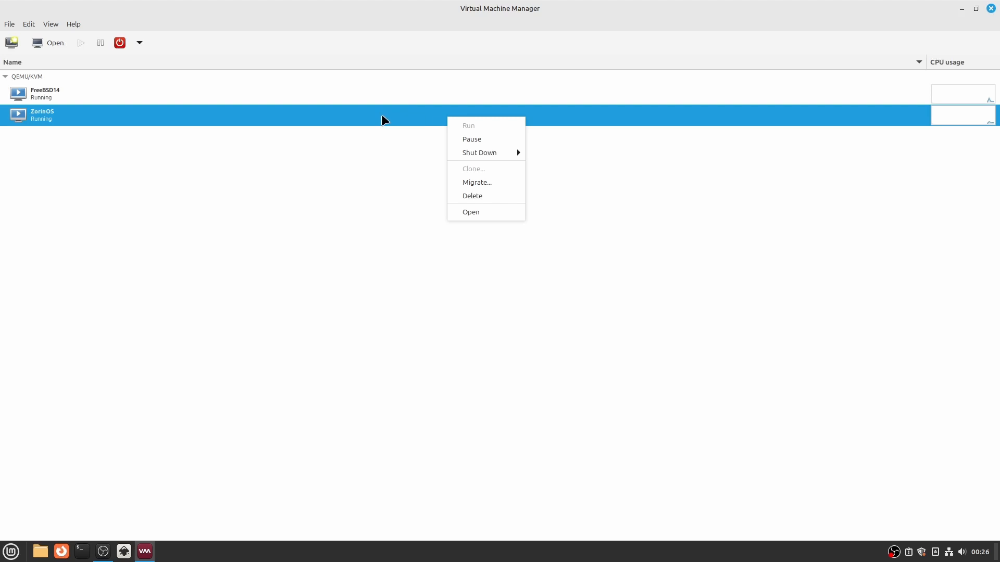
left_click(475, 211)
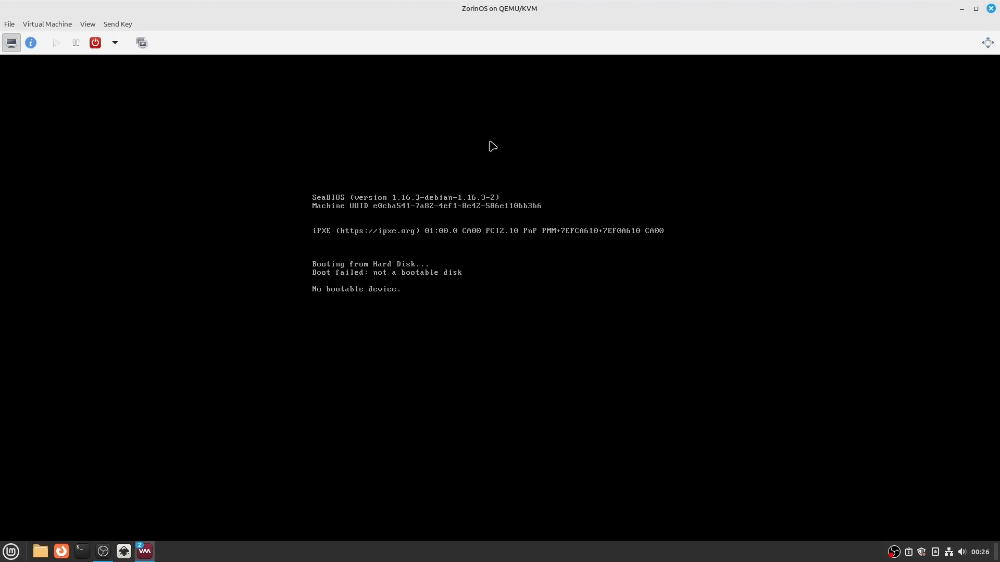
left_click(114, 43)
left_click(135, 103)
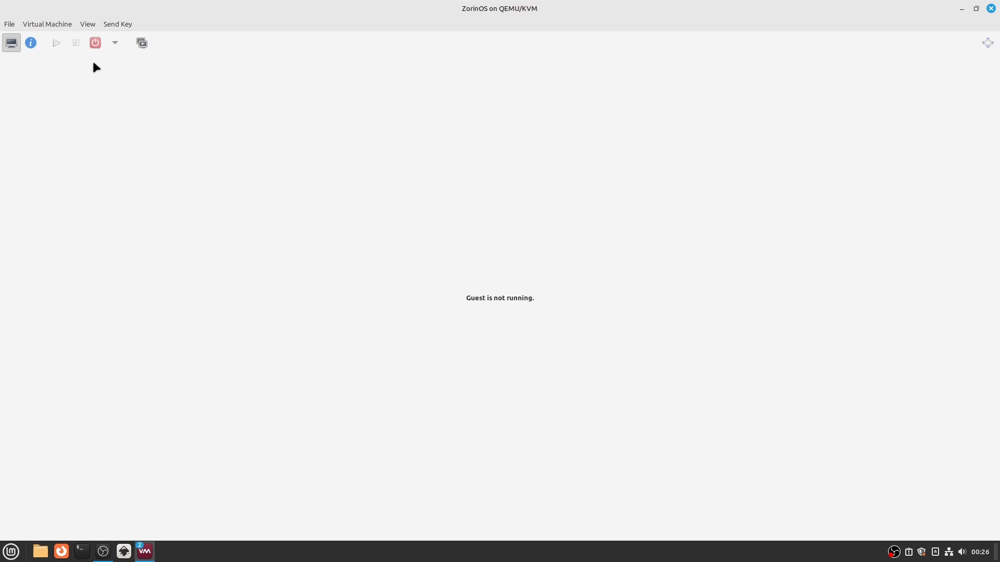
- In the ZorinOS machine's hardware details, load Zorin-OS-17.1-Core-64-bit-r2.iso from the iso_images pool into SATA CDROM 1 and apply the change
left_click(87, 24)
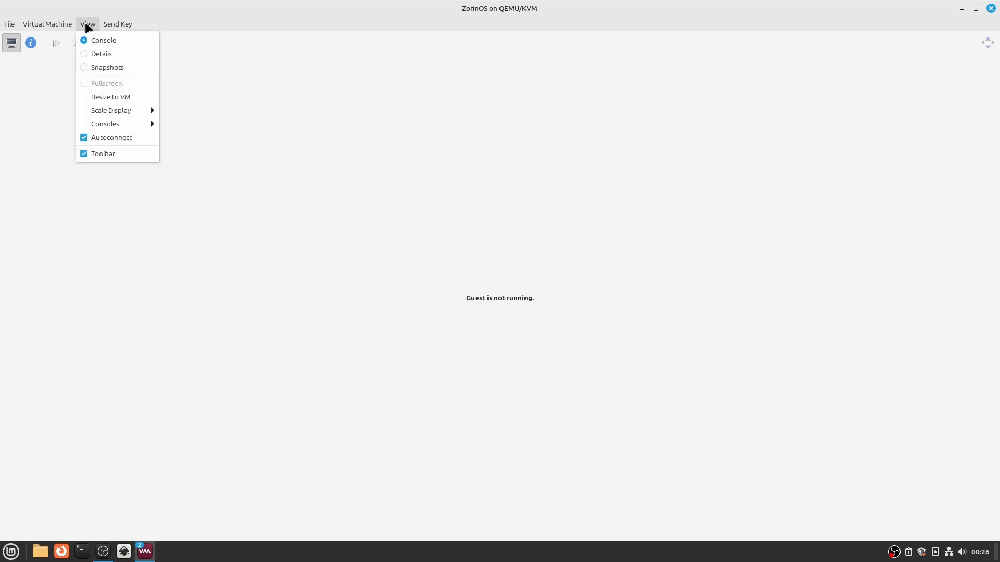
left_click(91, 52)
left_click(57, 165)
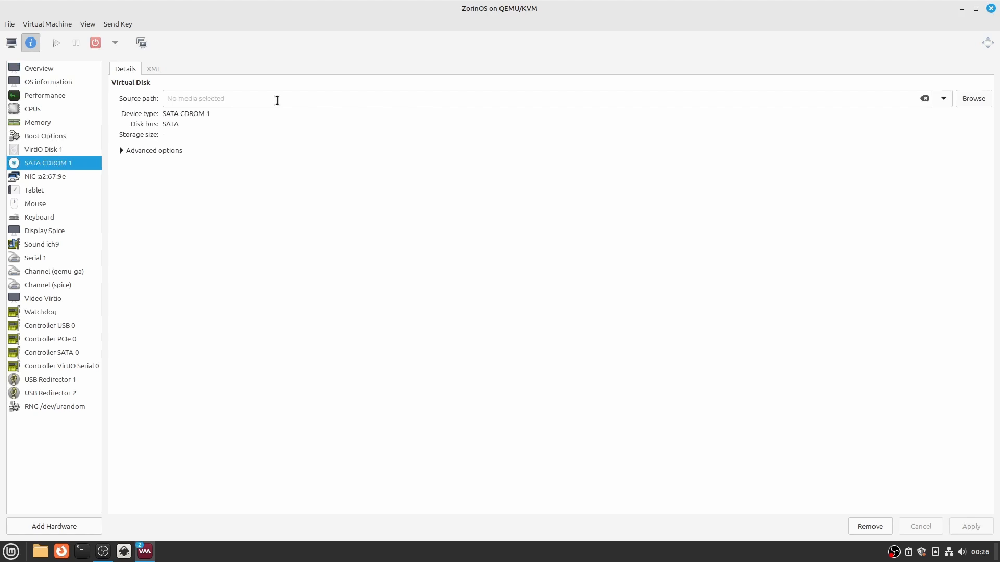
left_click(973, 98)
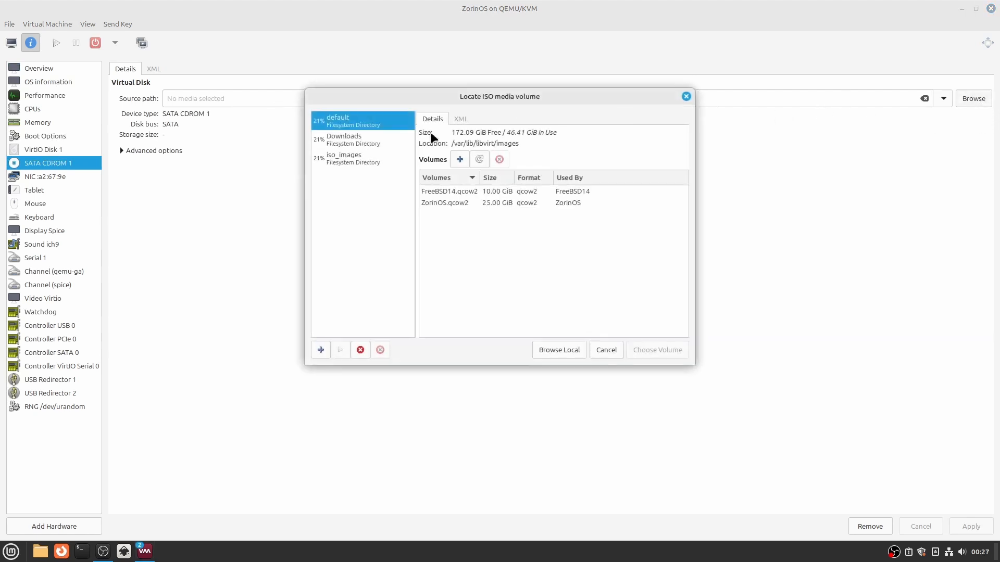
left_click(336, 158)
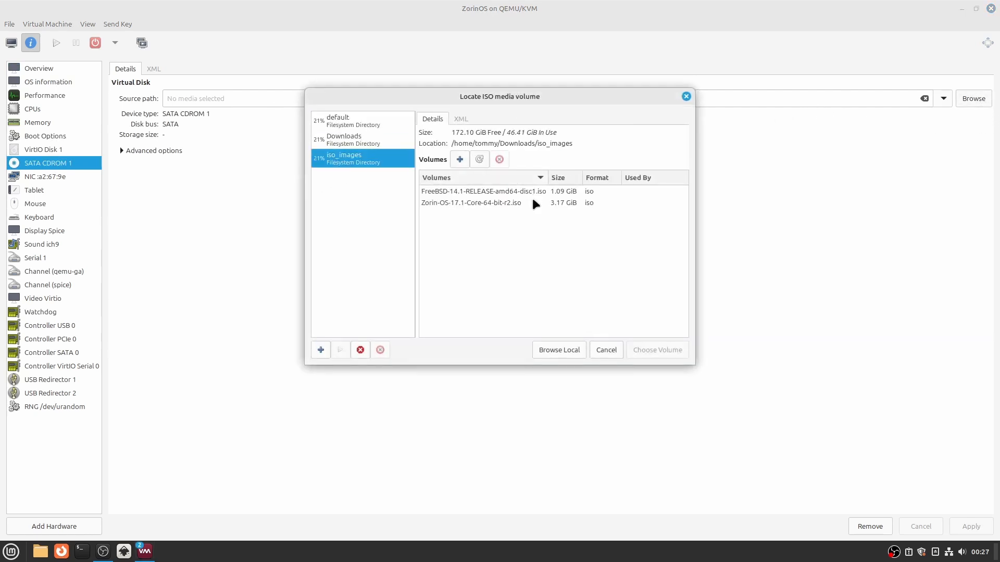
left_click(498, 203)
left_click(658, 355)
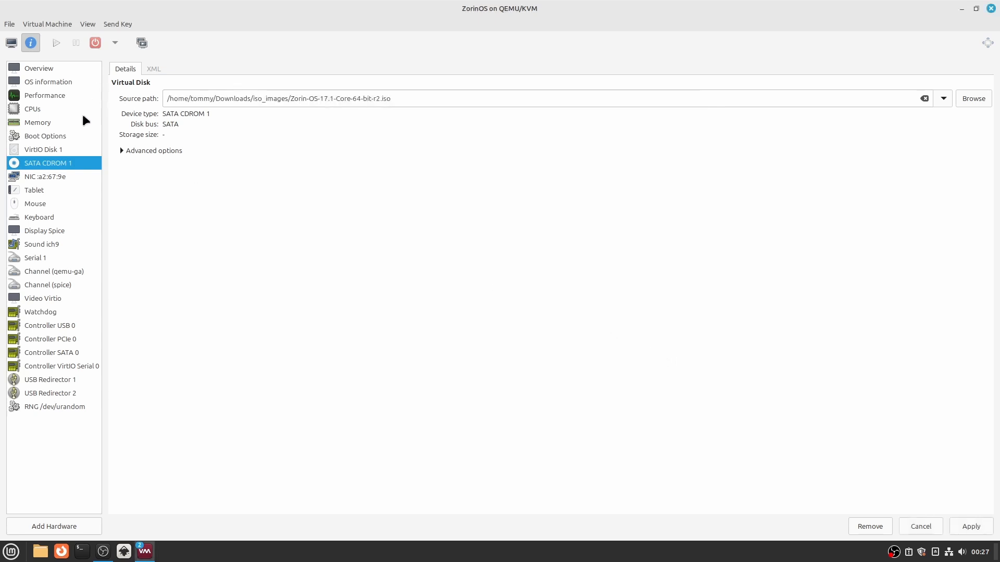
left_click(61, 135)
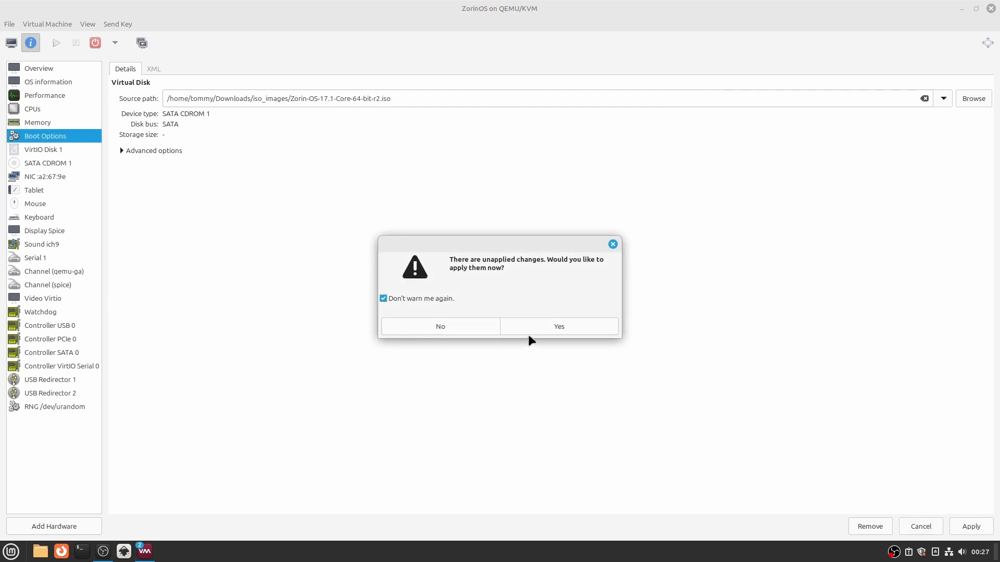
left_click(422, 305)
left_click(548, 328)
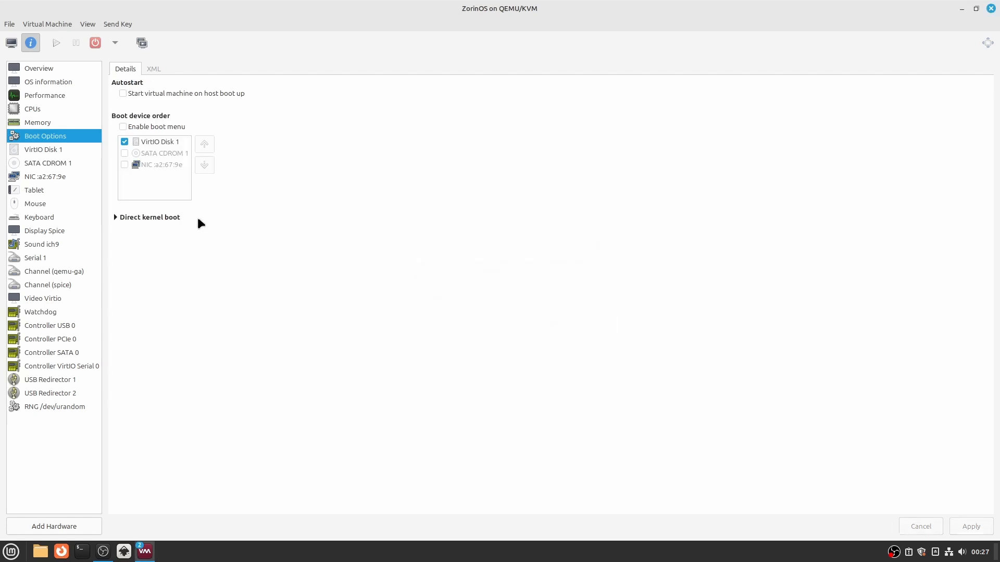
- Enable SATA CDROM 1 as a boot device, move it above VirtIO Disk 1 in the boot order, and apply
left_click(149, 154)
left_click(124, 153)
left_click(205, 144)
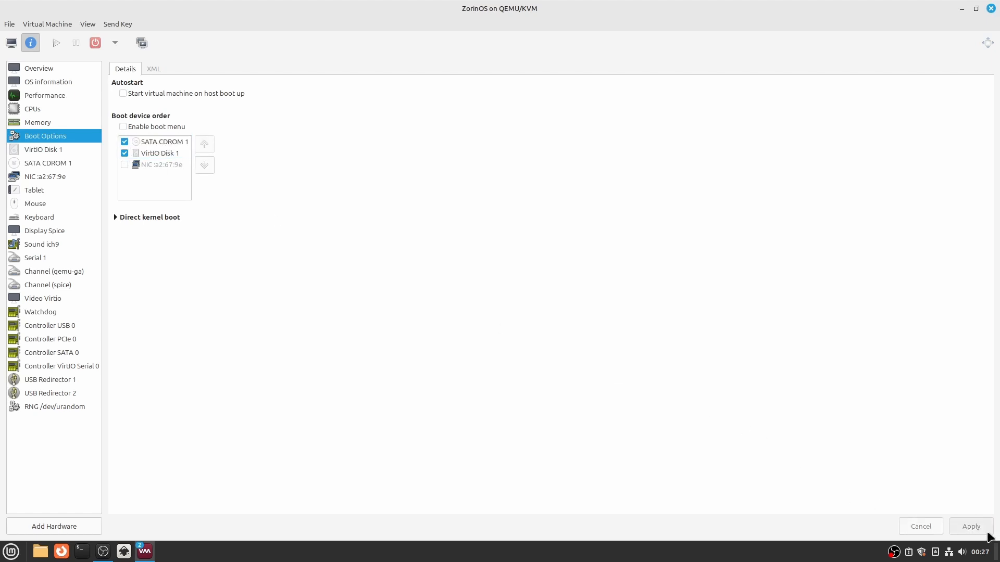
left_click(972, 526)
- Show the ZorinOS console, boot the machine from the ISO, and choose Power Off in the Zorin boot menu
left_click(11, 42)
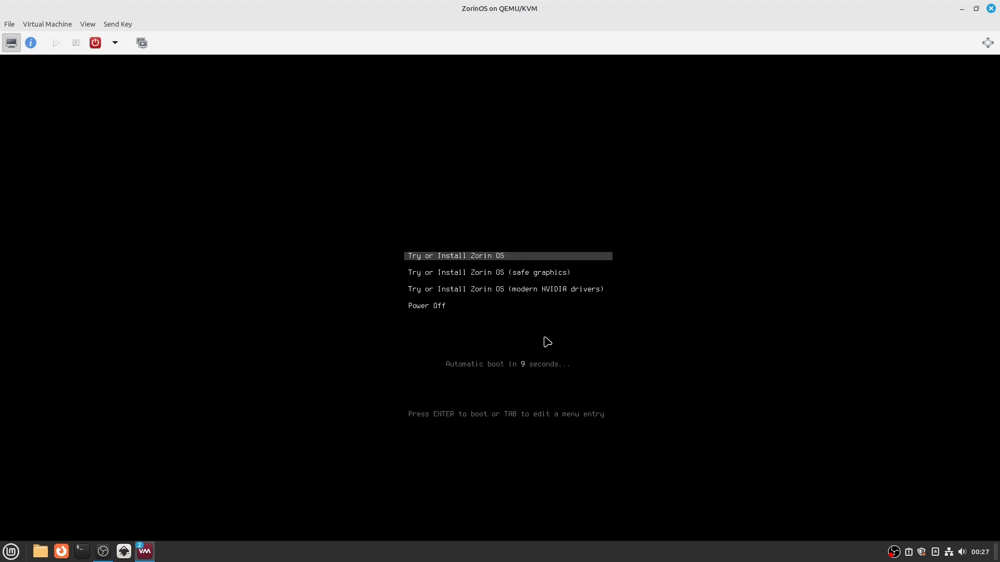
key("Down")
key("Down")
key("Down")
key("Return")
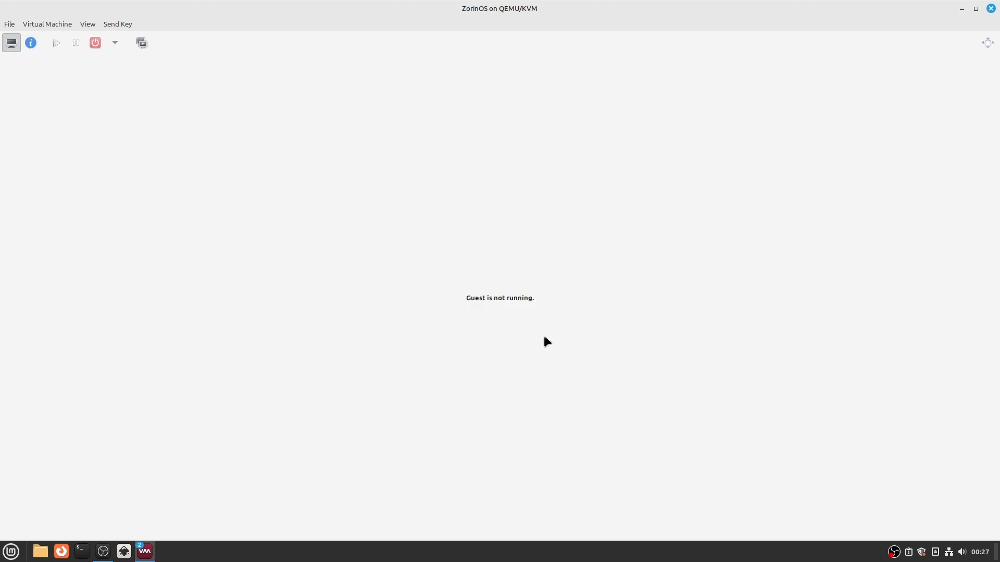
- Start the ZorinOS machine once more and power it off from the ISO's boot menu
left_click(56, 42)
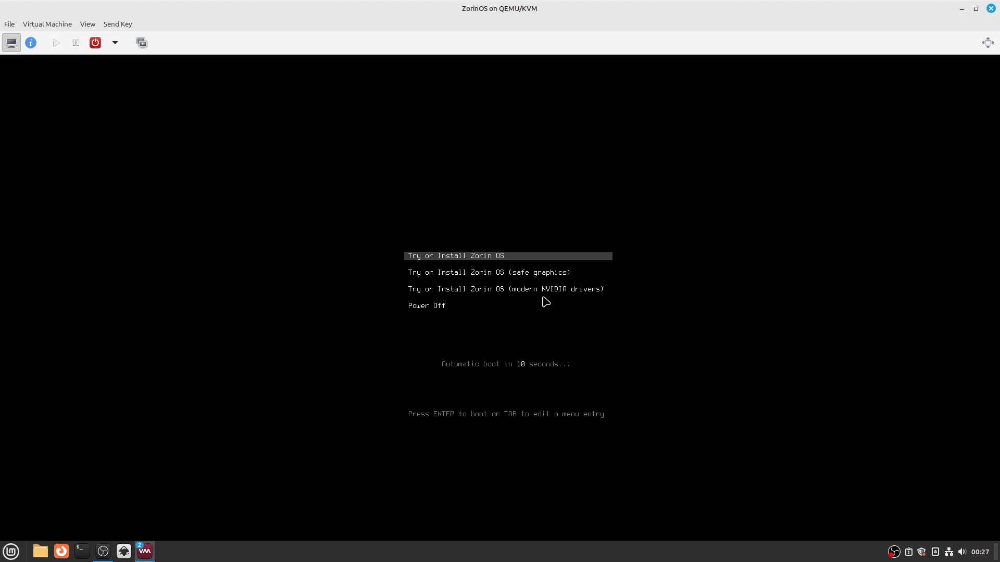
key("Down")
key("Down")
key("Down")
key("Return")
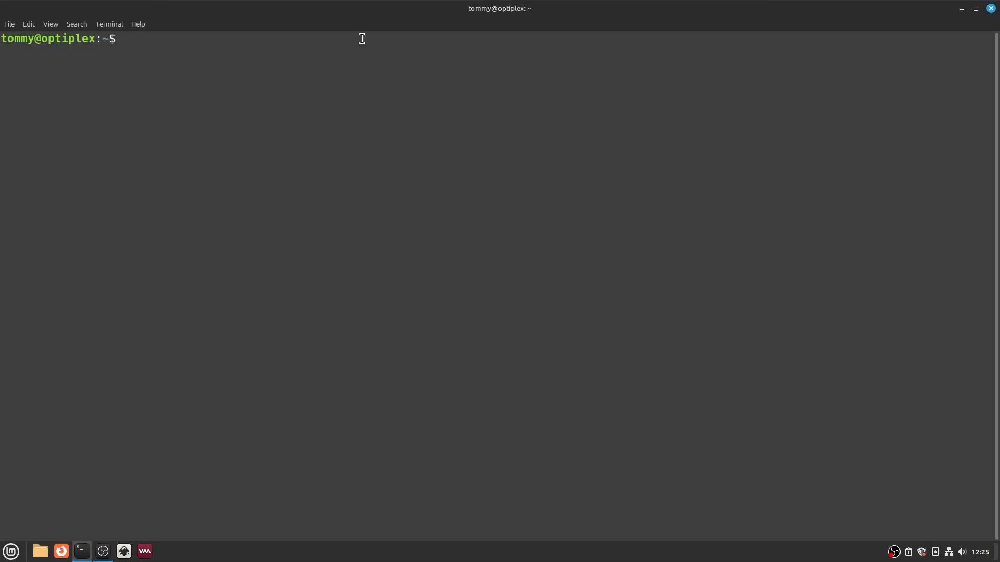
- Switch to the host terminal and list every virtual machine, including inactive ones, with virsh list --all
type("virsh list --all")
key("Return")
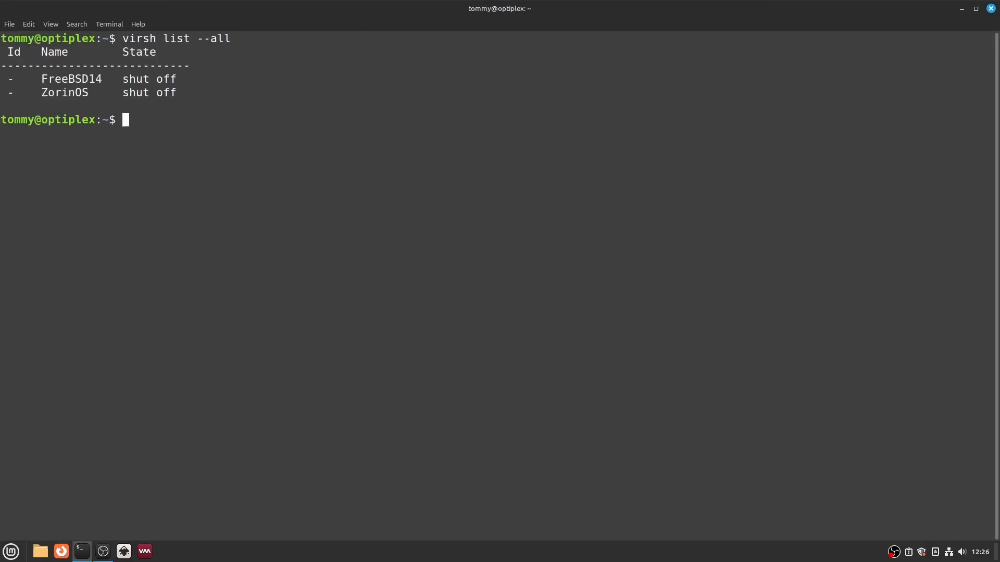